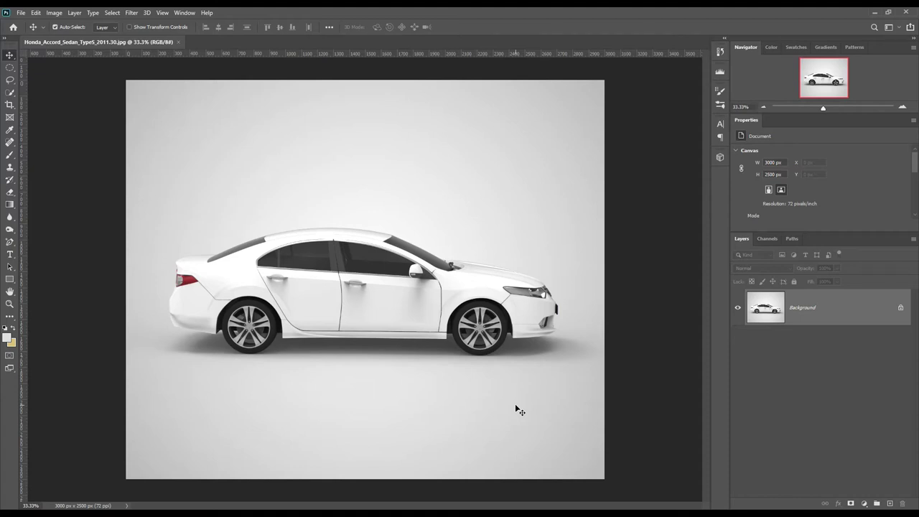
# - Zoom in on the sedan's trunk and tail light and choose the Pen Tool in Shape mode
pyautogui.hotkey('ctrl', '+')
pyautogui.hotkey('ctrl', '+')
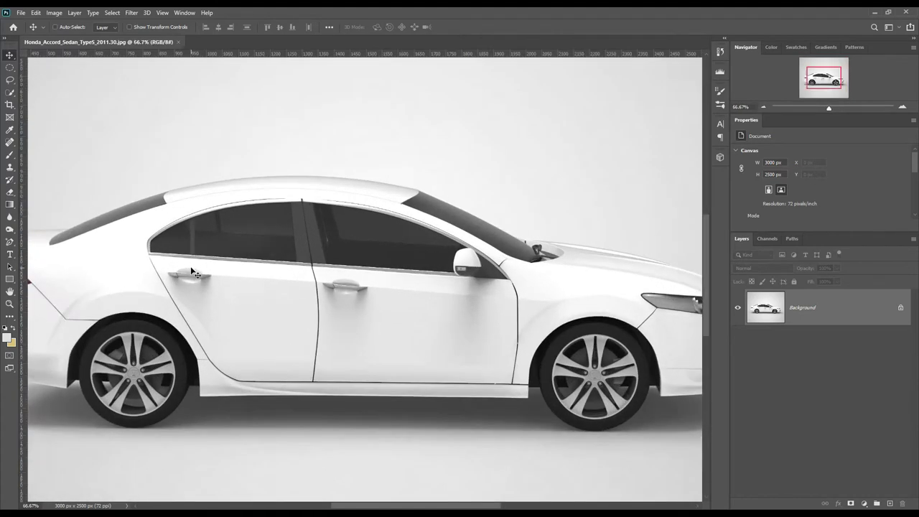
pyautogui.hotkey('ctrl', '+')
pyautogui.hotkey('ctrl', '+')
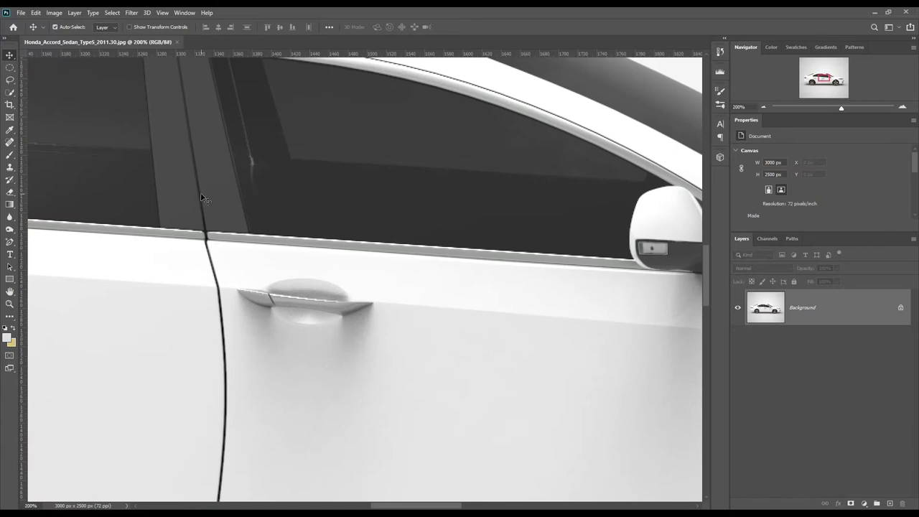
pyautogui.moveTo(150, 178); pyautogui.dragTo(451, 301)
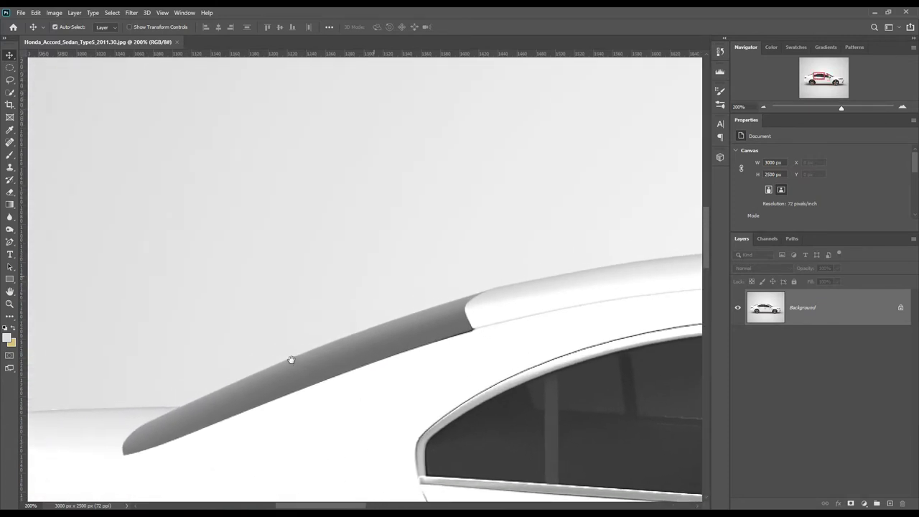
pyautogui.moveTo(290, 361); pyautogui.dragTo(407, 281)
pyautogui.moveTo(218, 450); pyautogui.dragTo(416, 314)
pyautogui.moveTo(308, 328); pyautogui.dragTo(361, 342)
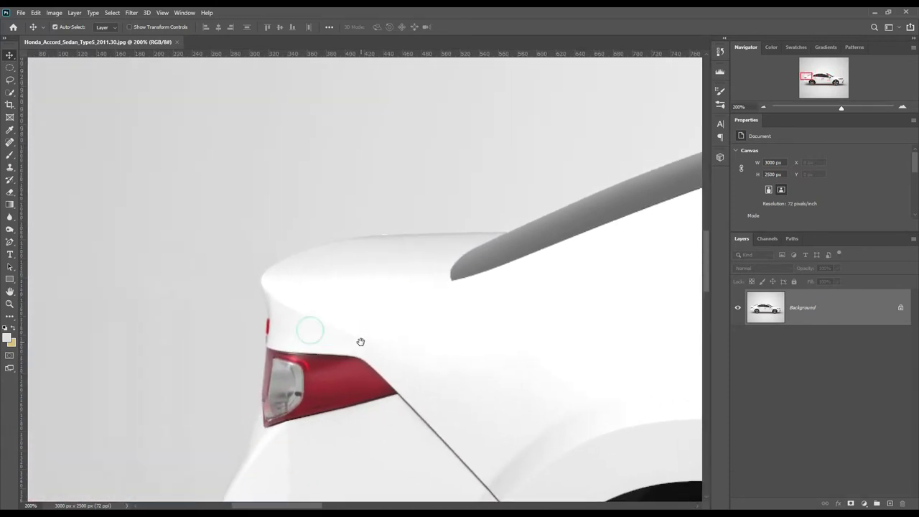
pyautogui.click(10, 242)
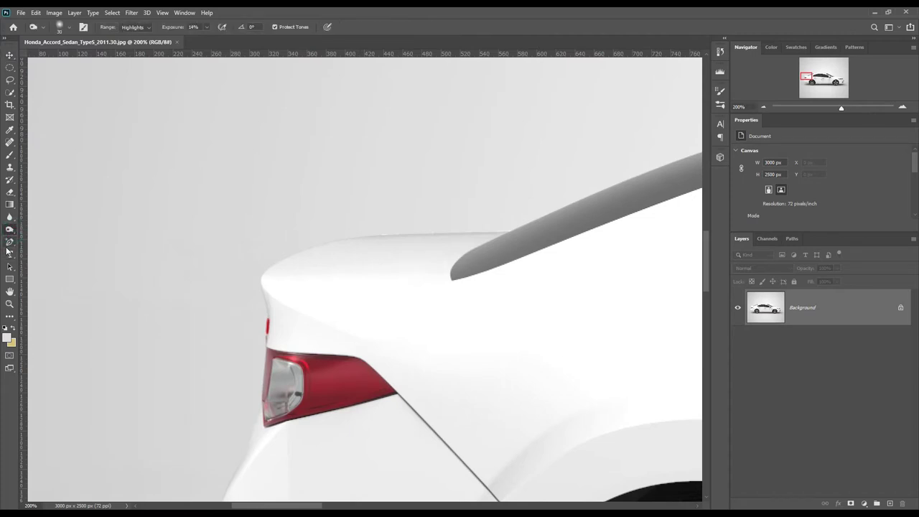
pyautogui.click(54, 242)
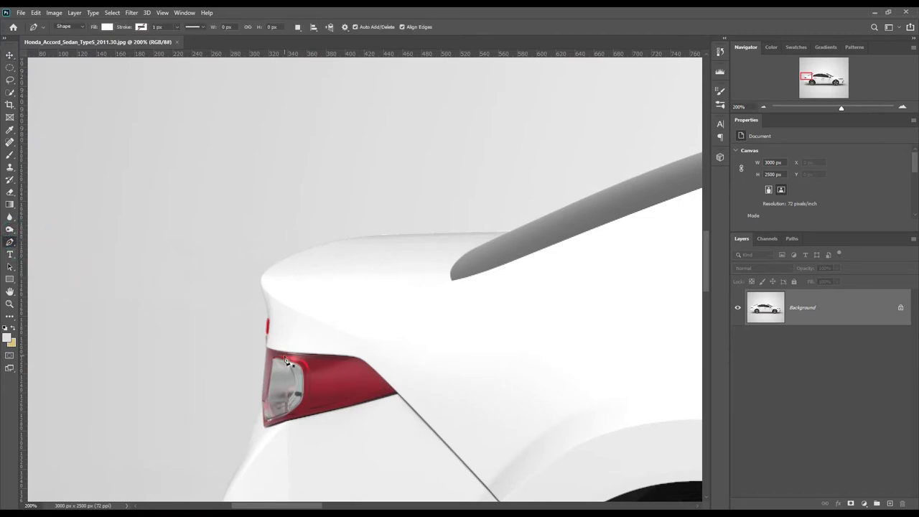
# - Trace the outline from the trunk corner over the roof and hood, around the side marker
pyautogui.click(268, 315)
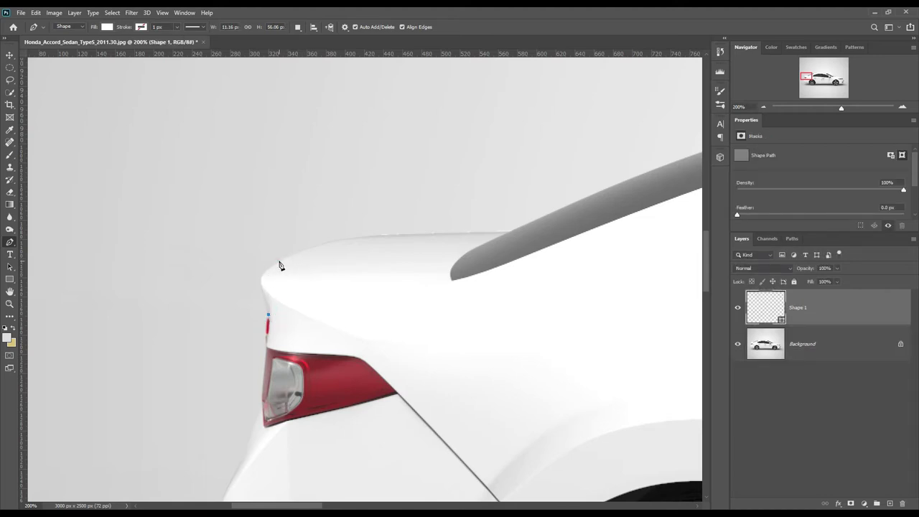
pyautogui.moveTo(517, 237); pyautogui.dragTo(367, 355)
pyautogui.moveTo(637, 260); pyautogui.dragTo(328, 314)
pyautogui.click(399, 403)
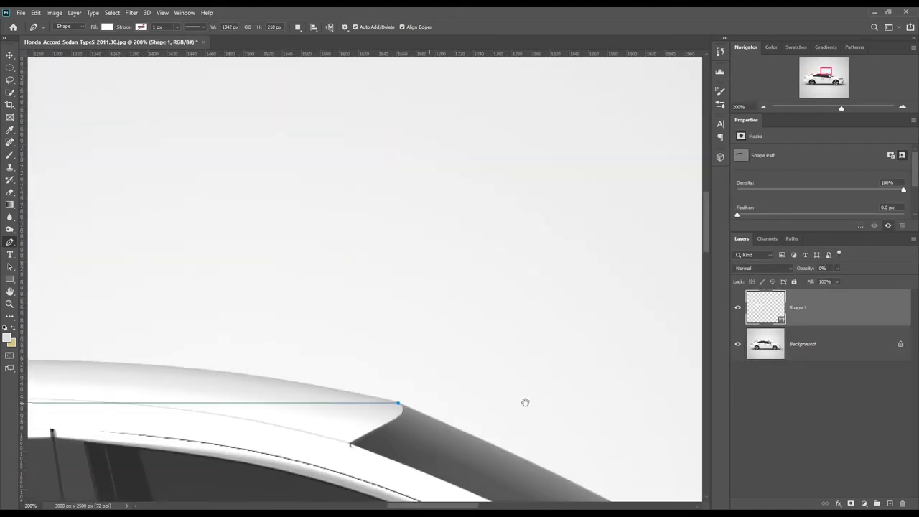
pyautogui.moveTo(525, 403); pyautogui.dragTo(179, 215)
pyautogui.moveTo(502, 323); pyautogui.dragTo(215, 288)
pyautogui.click(420, 379)
pyautogui.moveTo(460, 453); pyautogui.dragTo(440, 287)
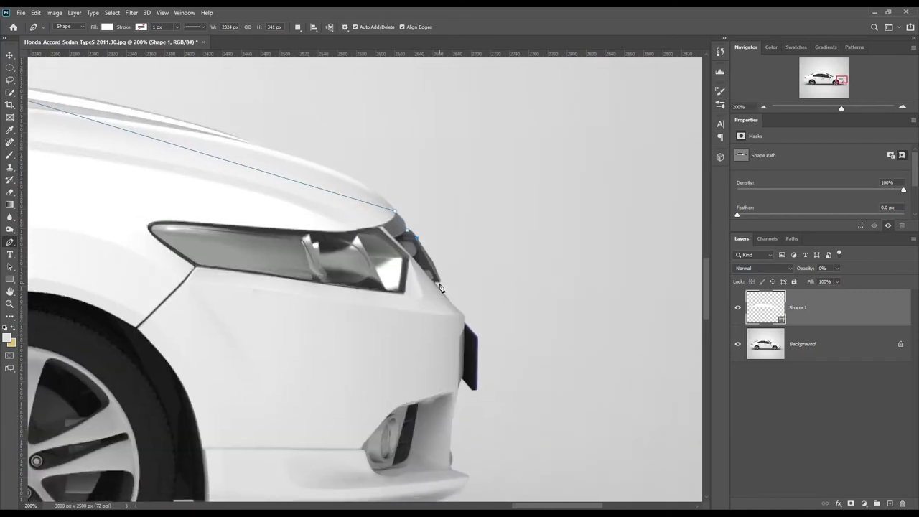
pyautogui.click(464, 319)
pyautogui.click(477, 337)
pyautogui.click(462, 379)
pyautogui.click(474, 390)
# - Continue the outline along the front bumper's bottom and the underside to the side skirt
pyautogui.moveTo(470, 481); pyautogui.dragTo(500, 395)
pyautogui.click(498, 392)
pyautogui.click(463, 418)
pyautogui.click(238, 445)
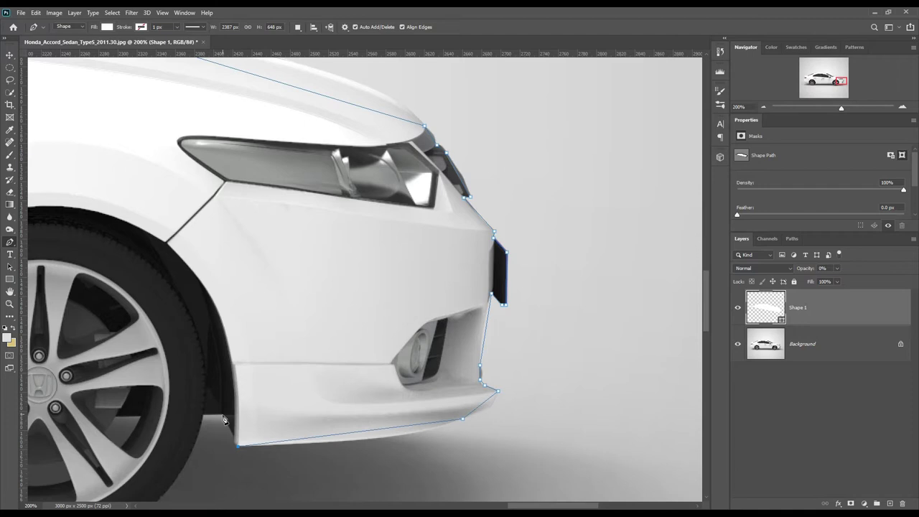
pyautogui.moveTo(204, 420); pyautogui.dragTo(646, 230)
pyautogui.moveTo(126, 316); pyautogui.dragTo(251, 338)
pyautogui.moveTo(72, 345); pyautogui.dragTo(369, 367)
pyautogui.click(277, 350)
pyautogui.click(275, 321)
# - Trace up the rear bumper edge and close the car outline at the trunk
pyautogui.moveTo(246, 324); pyautogui.dragTo(374, 279)
pyautogui.click(375, 277)
pyautogui.click(119, 265)
pyautogui.click(66, 221)
pyautogui.click(63, 165)
pyautogui.moveTo(59, 107); pyautogui.dragTo(245, 342)
pyautogui.click(282, 230)
# - With Add Anchor Point, curve the outline near the tail light, rear bumper and rear tyre
pyautogui.rightClick(9, 244)
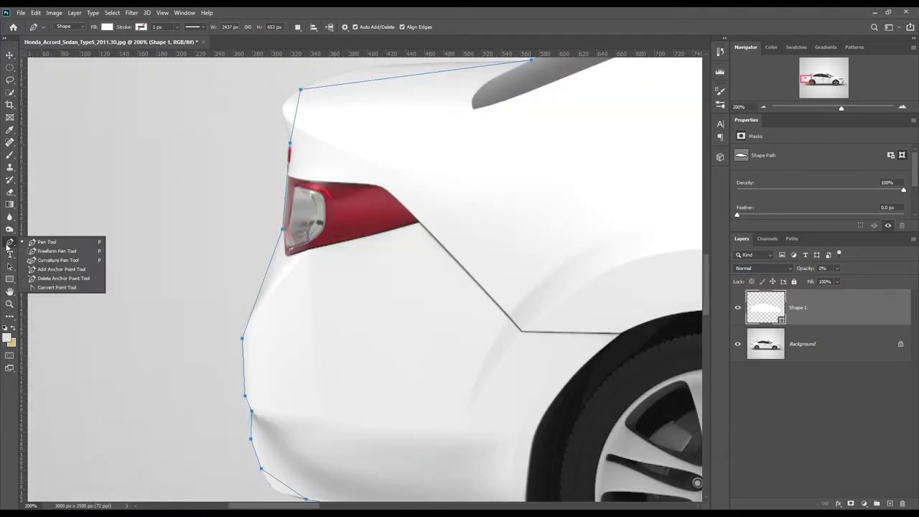
pyautogui.click(61, 269)
pyautogui.click(285, 190)
pyautogui.scroll(-1, 295, 308)
pyautogui.scroll(-1, 262, 367)
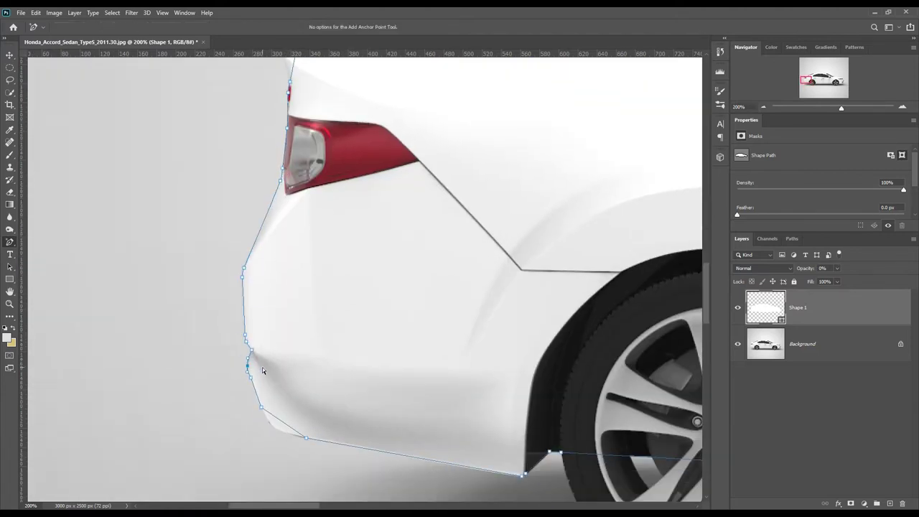
pyautogui.hscroll(2, 374, 409)
pyautogui.scroll(-2, 388, 420)
pyautogui.moveTo(427, 423); pyautogui.dragTo(453, 429)
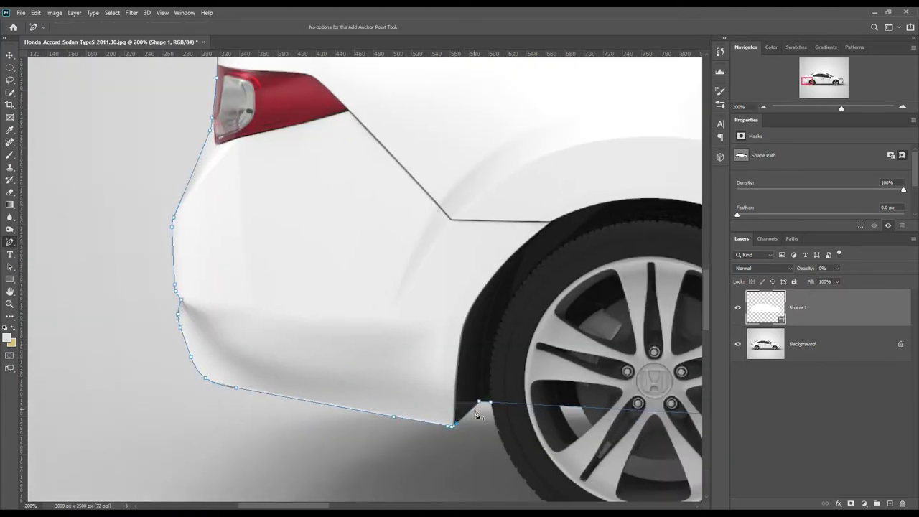
pyautogui.scroll(-2, 475, 414)
pyautogui.hscroll(3, 476, 415)
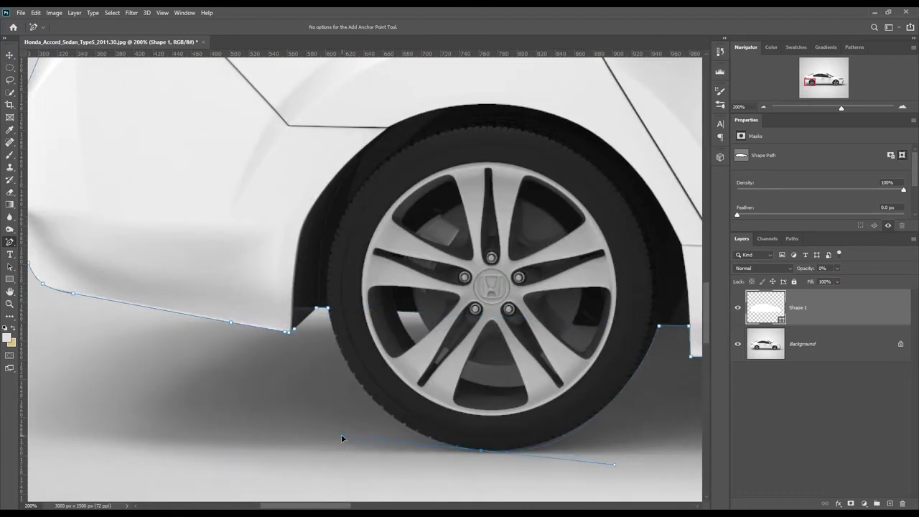
pyautogui.moveTo(614, 464); pyautogui.dragTo(588, 420)
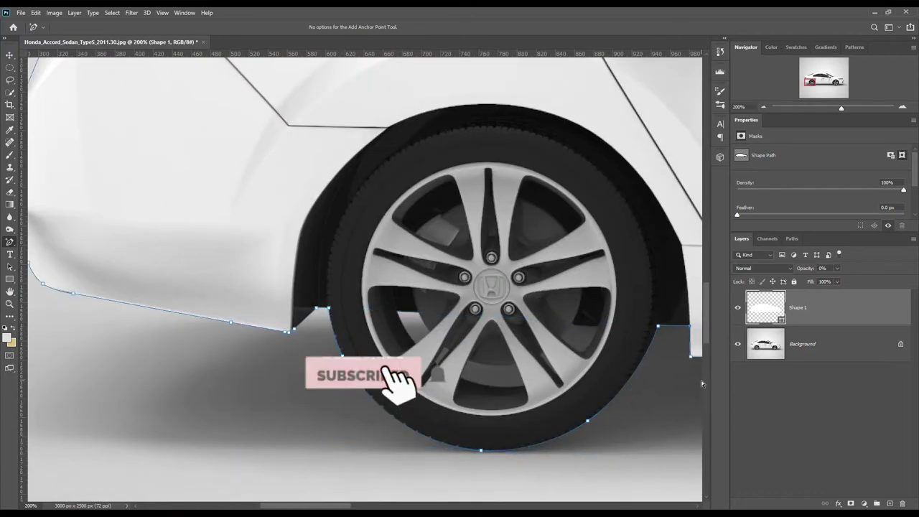
# - Add anchors bending the outline around the front tyre, bumper, headlight and hood edge
pyautogui.hscroll(5, 667, 388)
pyautogui.hscroll(5, 467, 413)
pyautogui.hscroll(5, 344, 409)
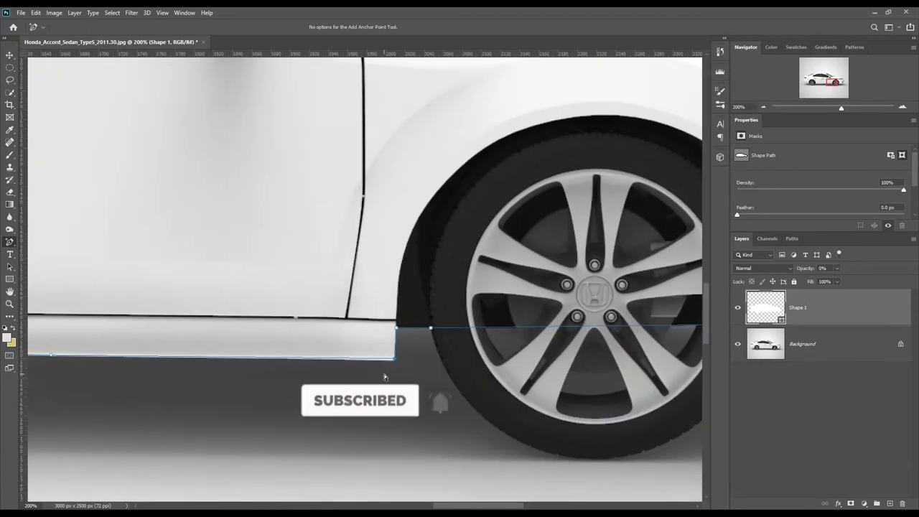
pyautogui.hscroll(5, 431, 388)
pyautogui.scroll(-1, 431, 388)
pyautogui.moveTo(428, 361); pyautogui.dragTo(479, 395)
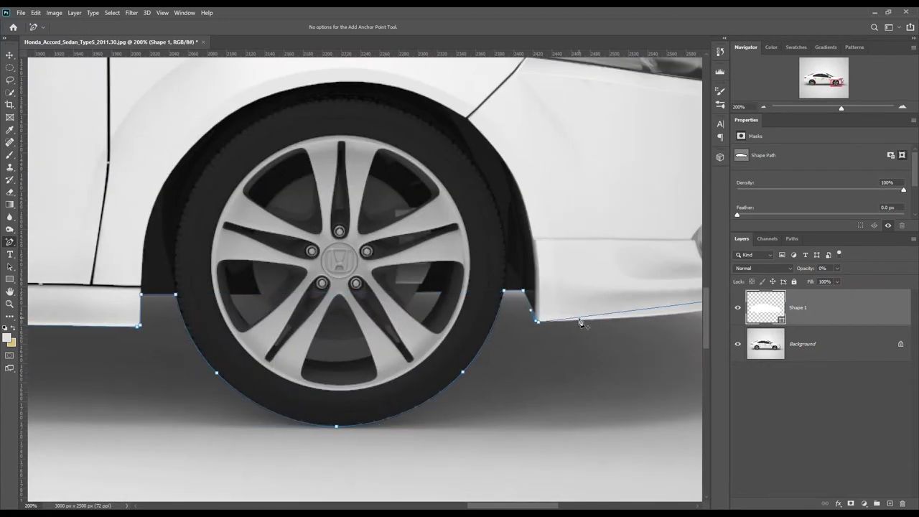
pyautogui.hscroll(5, 569, 315)
pyautogui.click(485, 254)
pyautogui.click(491, 179)
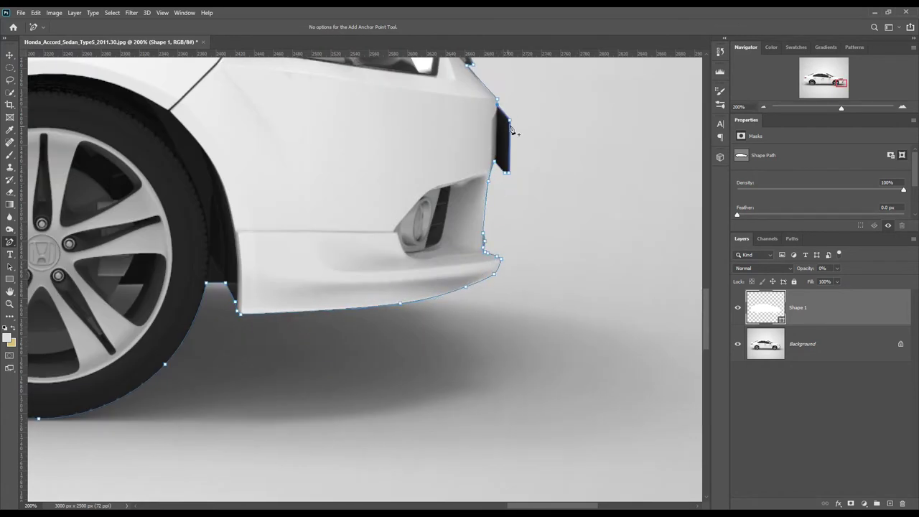
pyautogui.scroll(5, 473, 75)
pyautogui.click(437, 353)
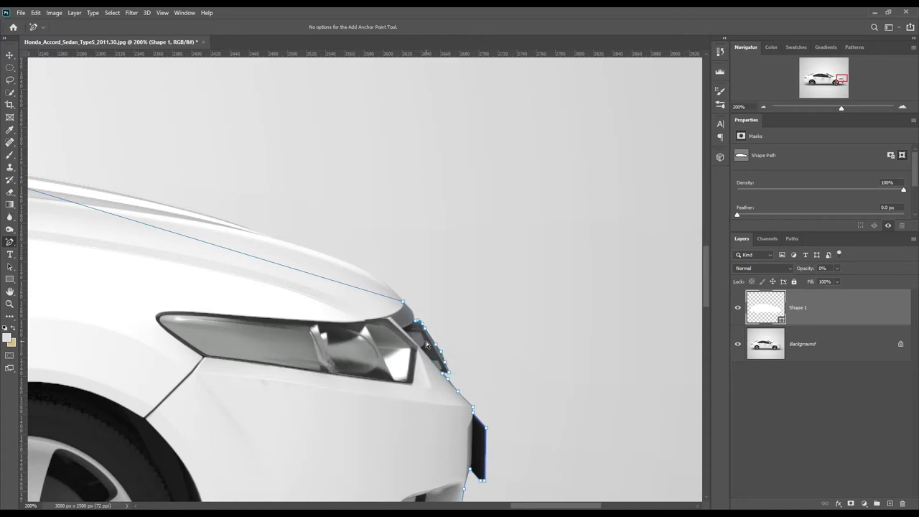
pyautogui.moveTo(338, 282); pyautogui.dragTo(287, 263)
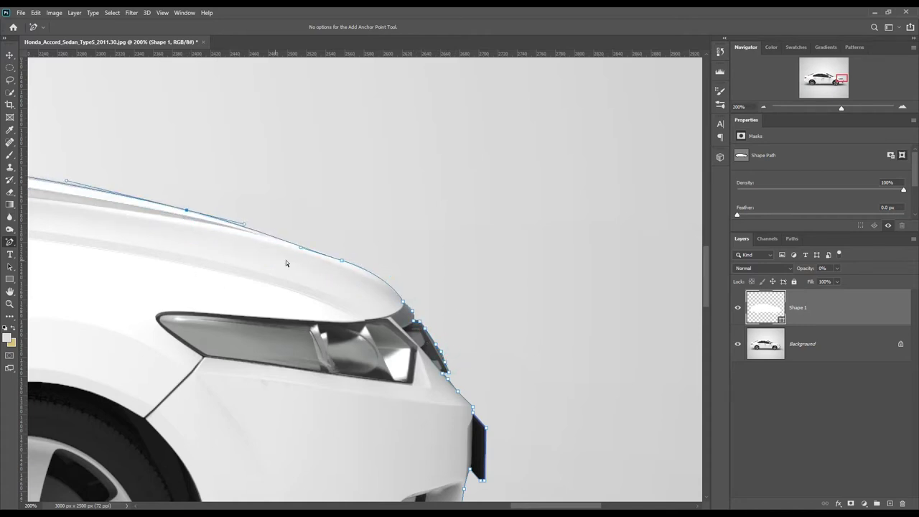
# - Refine the hood curve with one more anchor, then fit the whole image on screen
pyautogui.scroll(3, 288, 263)
pyautogui.hscroll(-5, 288, 263)
pyautogui.click(225, 305)
pyautogui.scroll(3, 226, 305)
pyautogui.hscroll(-5, 225, 306)
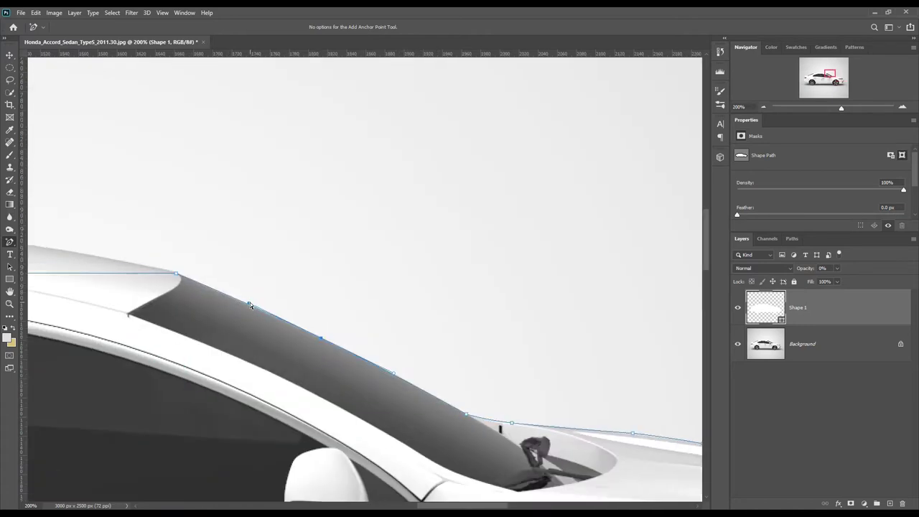
pyautogui.hscroll(-5, 281, 328)
pyautogui.hscroll(-5, 400, 388)
pyautogui.hscroll(-5, 575, 334)
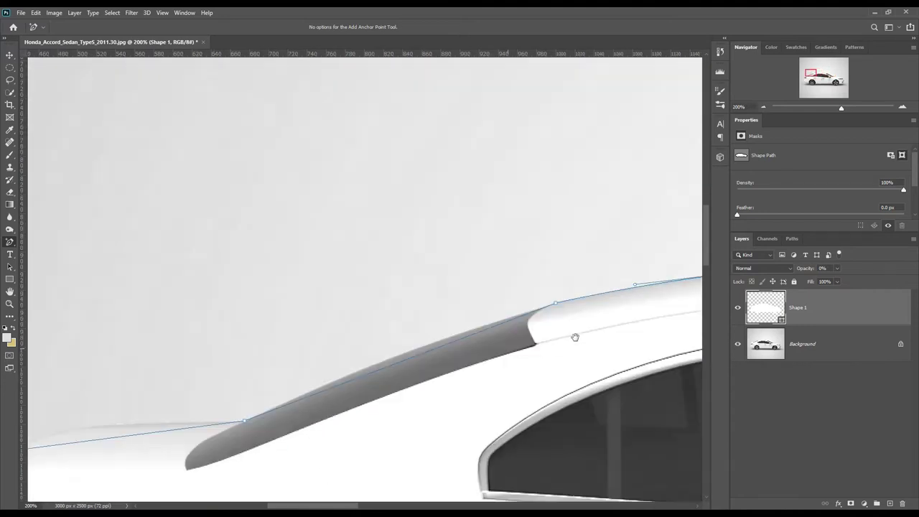
pyautogui.hscroll(-5, 420, 402)
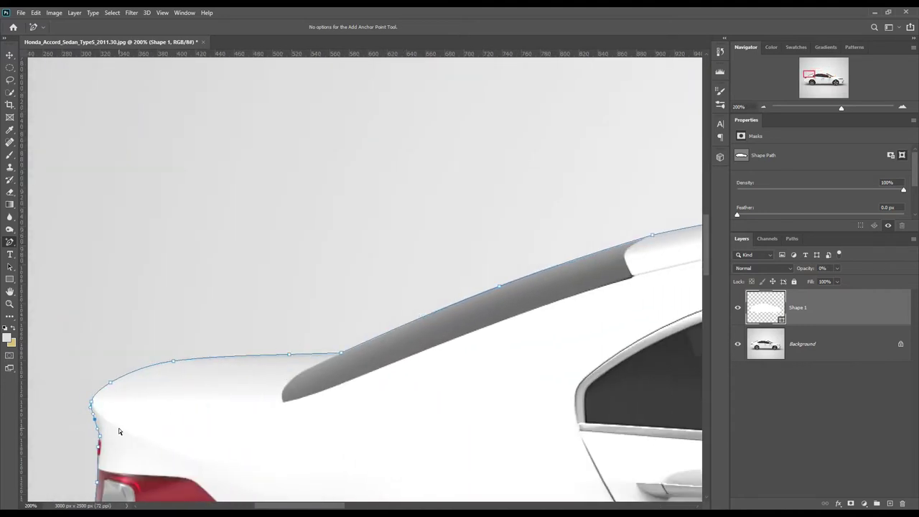
pyautogui.scroll(-5, 274, 343)
pyautogui.scroll(-5, 274, 342)
pyautogui.hotkey('ctrl', '0')
# - Bring the upper rear window and roof edge into view and return to the Pen Tool
pyautogui.hotkey('alt', '[')
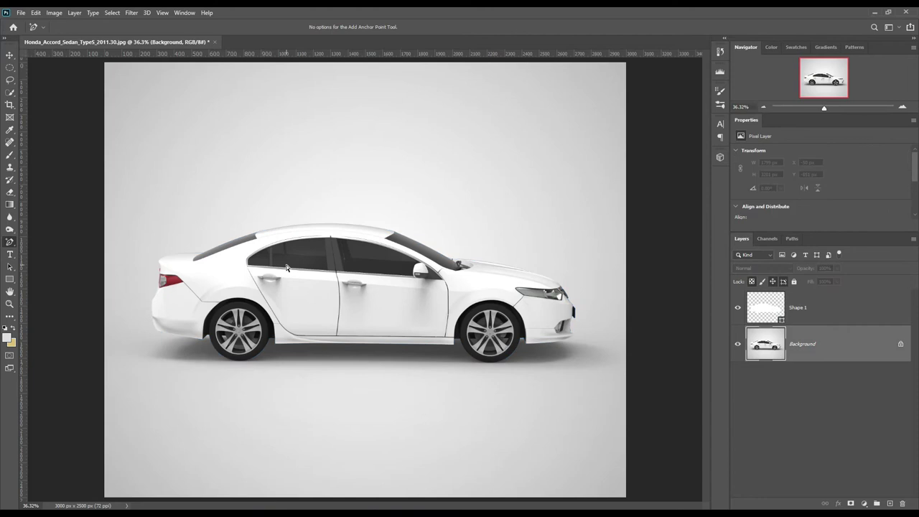
pyautogui.scroll(1, 250, 246)
pyautogui.scroll(1, 250, 246)
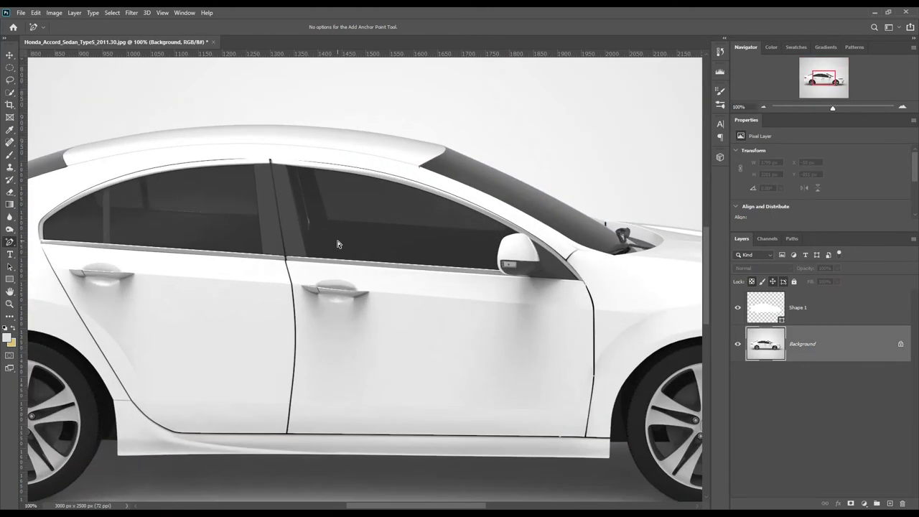
pyautogui.scroll(1, 337, 240)
pyautogui.scroll(1, 338, 241)
pyautogui.moveTo(162, 150)
pyautogui.mouseDown()
pyautogui.moveTo(477, 260)
pyautogui.moveTo(540, 234)
pyautogui.mouseUp()
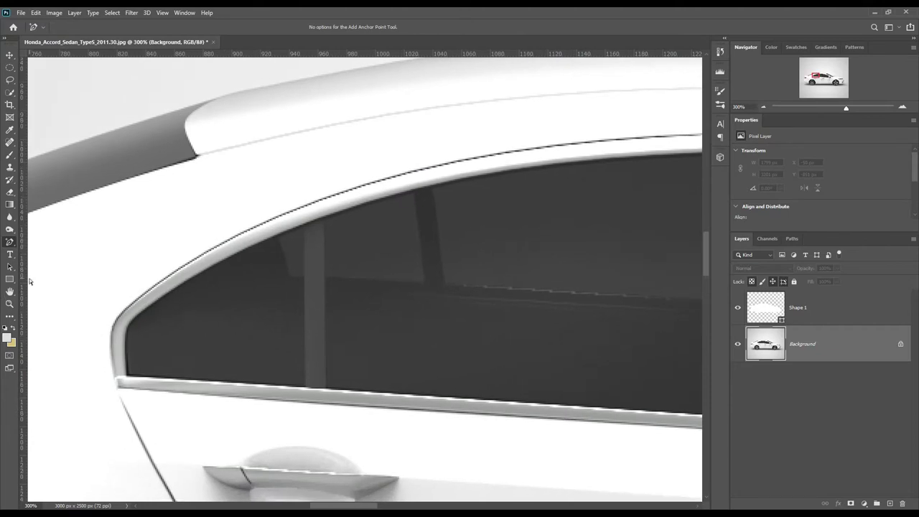
pyautogui.rightClick(12, 245)
pyautogui.click(47, 243)
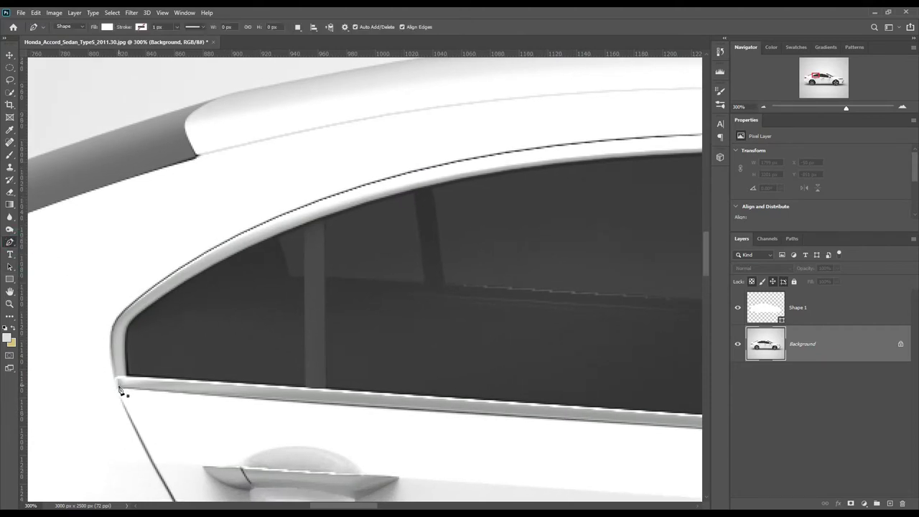
# - Trace the rear side window frame as Shape 2 with 0% opacity
pyautogui.click(117, 387)
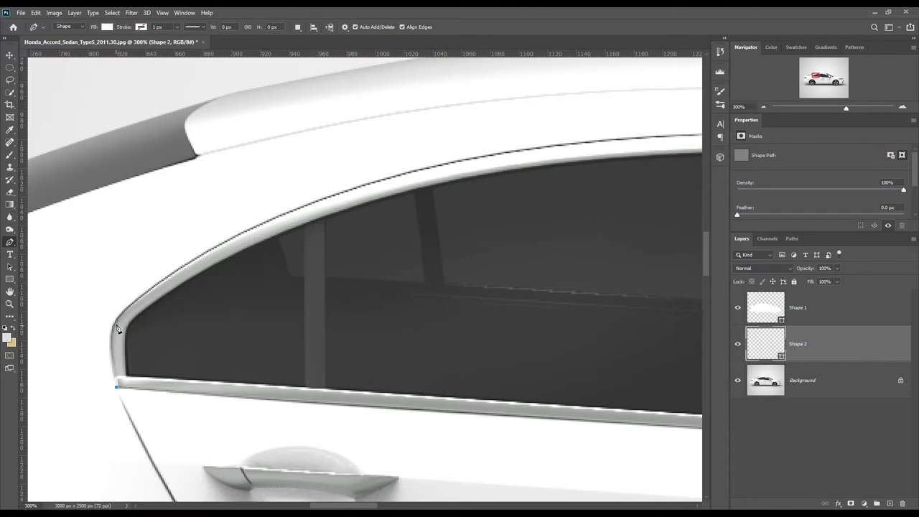
pyautogui.click(122, 314)
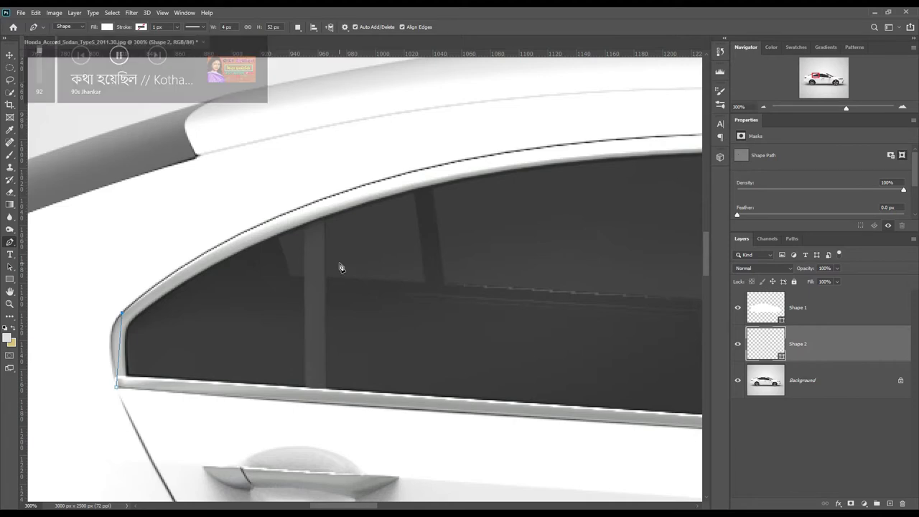
pyautogui.moveTo(341, 267); pyautogui.dragTo(191, 328)
pyautogui.click(517, 395)
pyautogui.moveTo(293, 324); pyautogui.dragTo(491, 330)
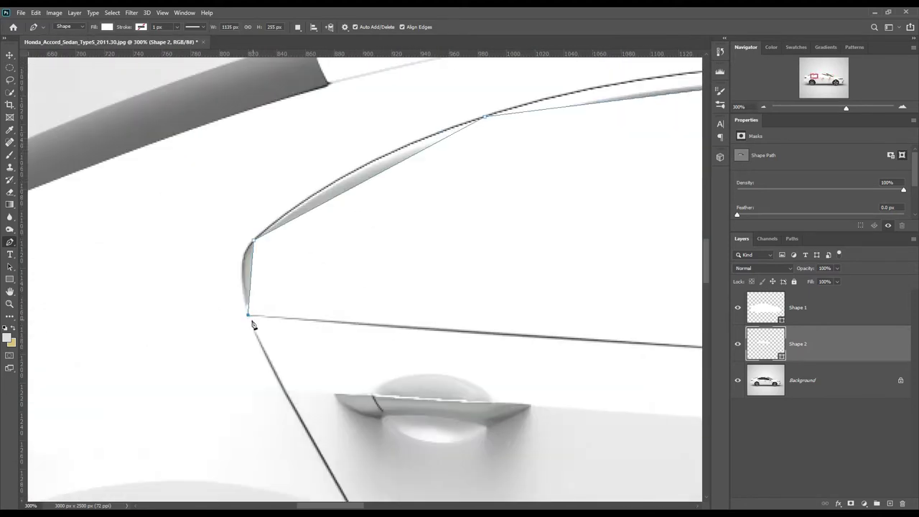
pyautogui.press('0')
pyautogui.press('0')
pyautogui.moveTo(487, 394); pyautogui.dragTo(303, 266)
pyautogui.moveTo(632, 216)
pyautogui.mouseDown()
pyautogui.moveTo(324, 312)
pyautogui.moveTo(191, 382)
pyautogui.moveTo(386, 353)
pyautogui.moveTo(108, 402)
pyautogui.mouseUp()
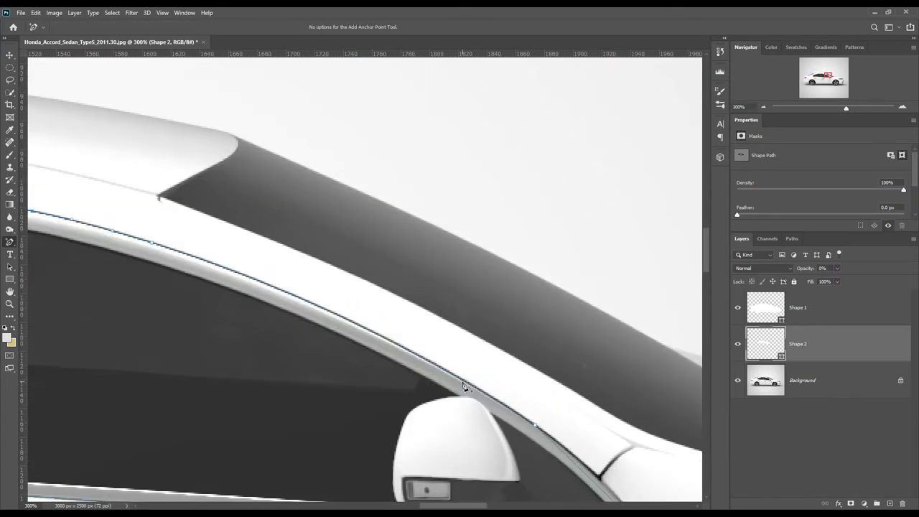
pyautogui.moveTo(596, 474); pyautogui.dragTo(361, 264)
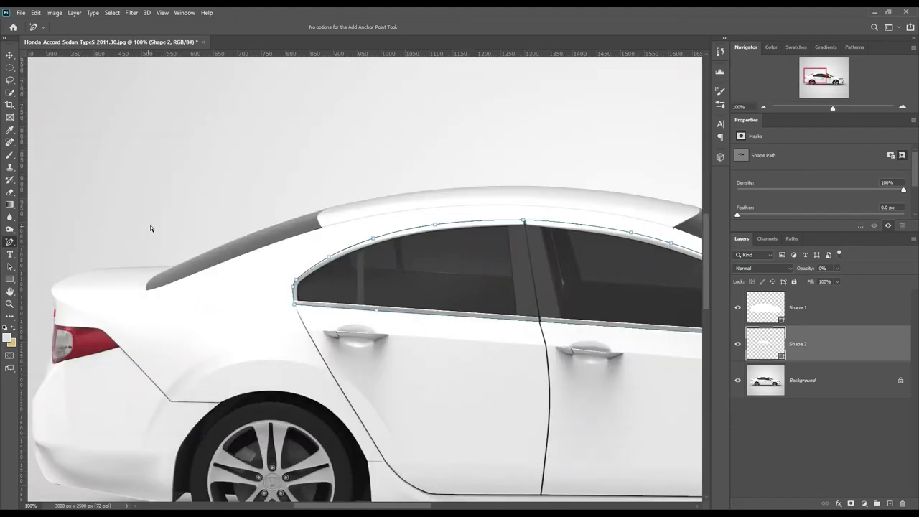
pyautogui.hotkey('ctrl', '+')
# - From the Background layer, trace the dark rear roof strip as Shape 3, curving its end
pyautogui.click(816, 382)
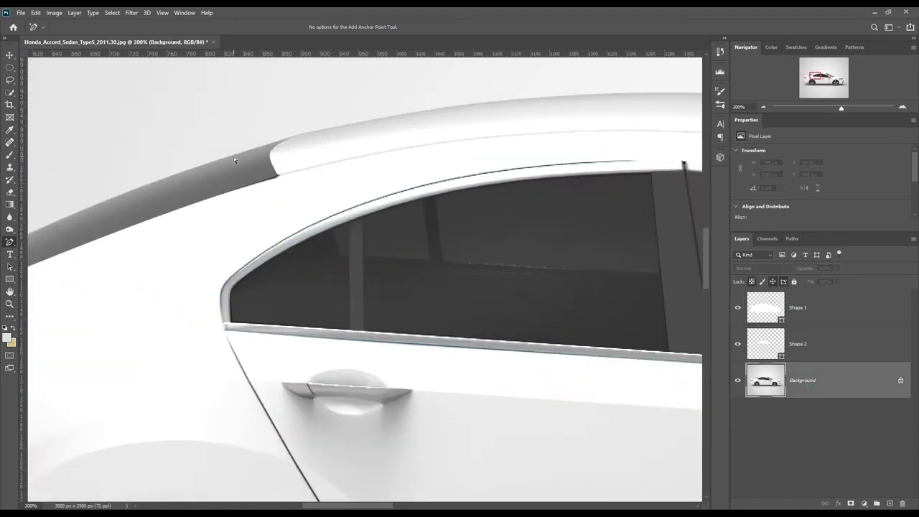
pyautogui.hotkey('ctrl', '+')
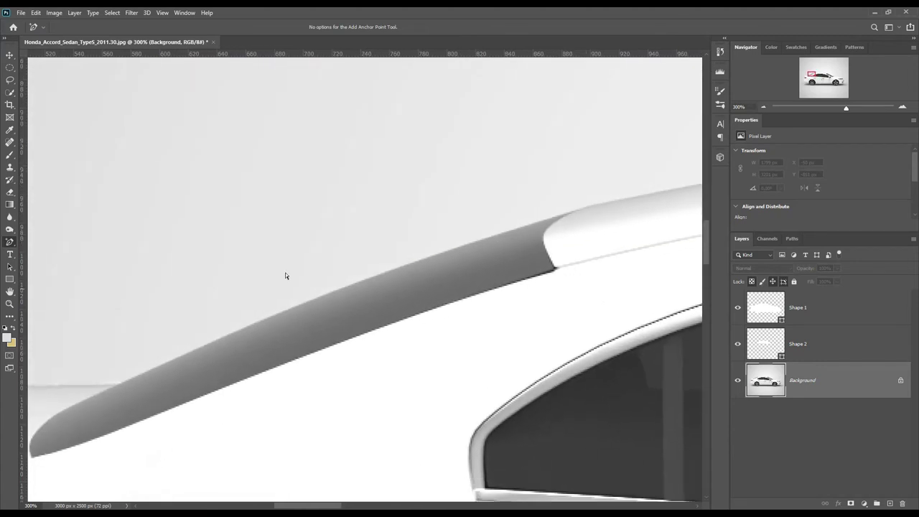
pyautogui.rightClick(12, 243)
pyautogui.click(50, 246)
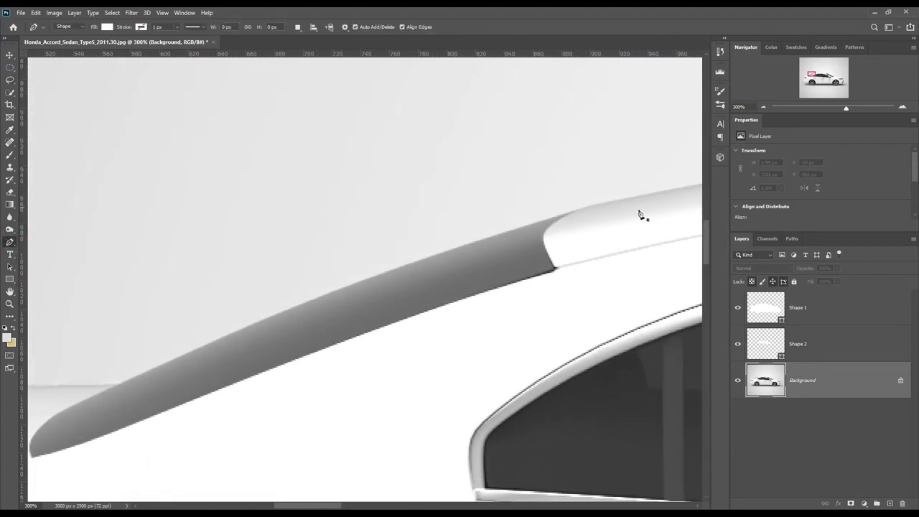
pyautogui.click(583, 208)
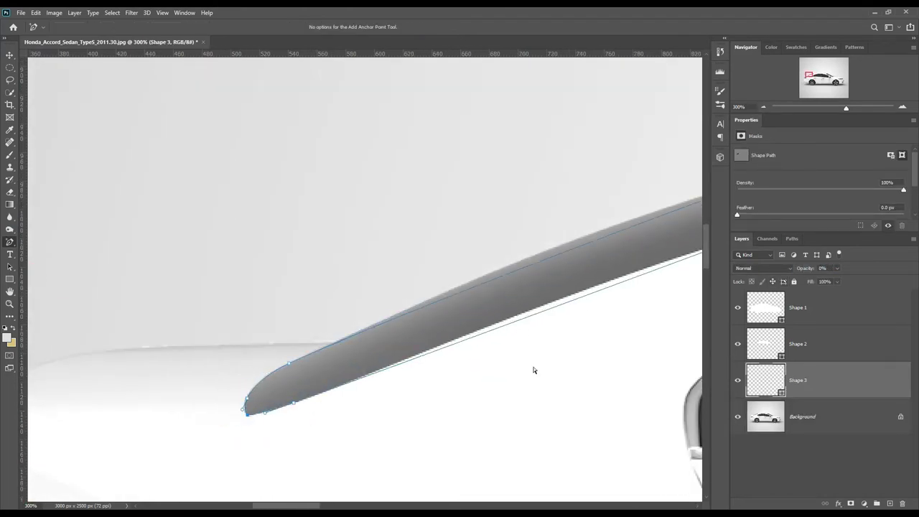
pyautogui.moveTo(622, 179); pyautogui.dragTo(611, 193)
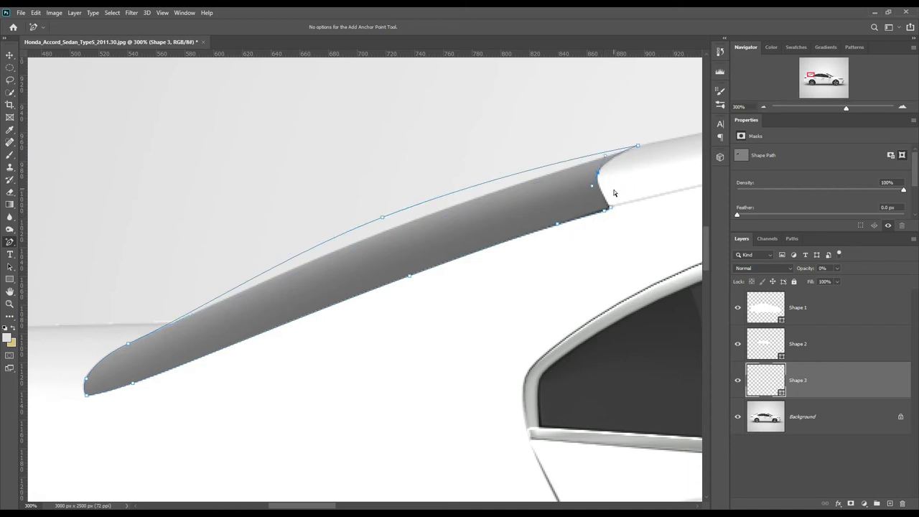
pyautogui.click(193, 311)
pyautogui.moveTo(462, 371); pyautogui.dragTo(257, 302)
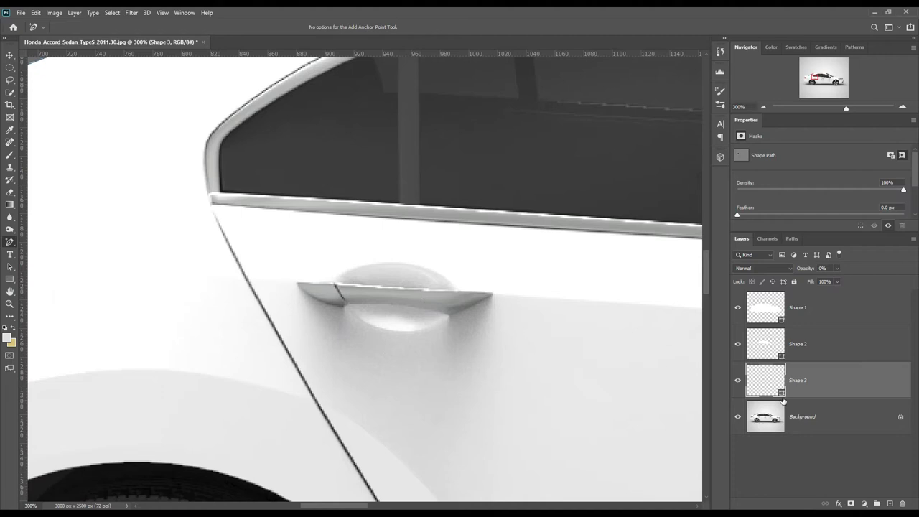
pyautogui.click(814, 407)
# - Outline the rear door handle as a closed Pen shape with a curved bottom edge
pyautogui.rightClick(5, 246)
pyautogui.click(43, 242)
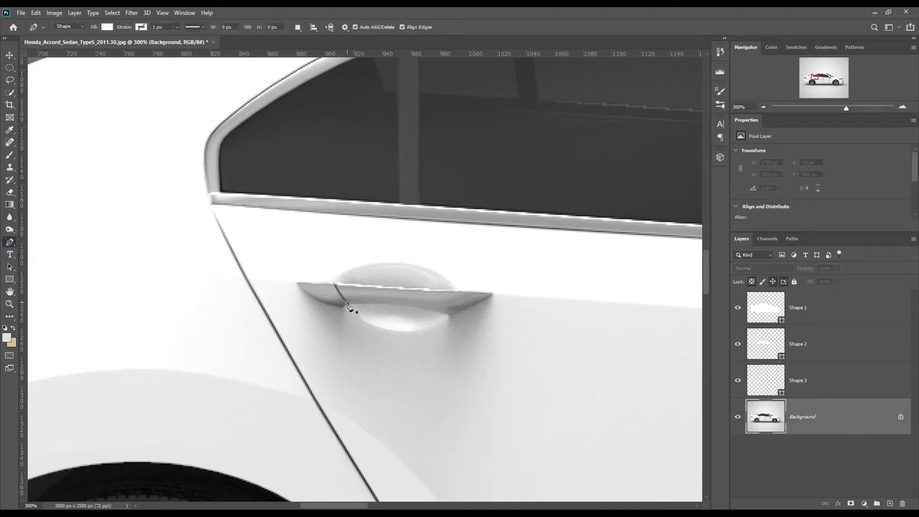
pyautogui.click(336, 285)
pyautogui.click(296, 284)
pyautogui.click(492, 293)
pyautogui.click(449, 315)
pyautogui.click(345, 305)
pyautogui.click(336, 285)
pyautogui.moveTo(400, 311); pyautogui.dragTo(401, 305)
pyautogui.click(321, 300)
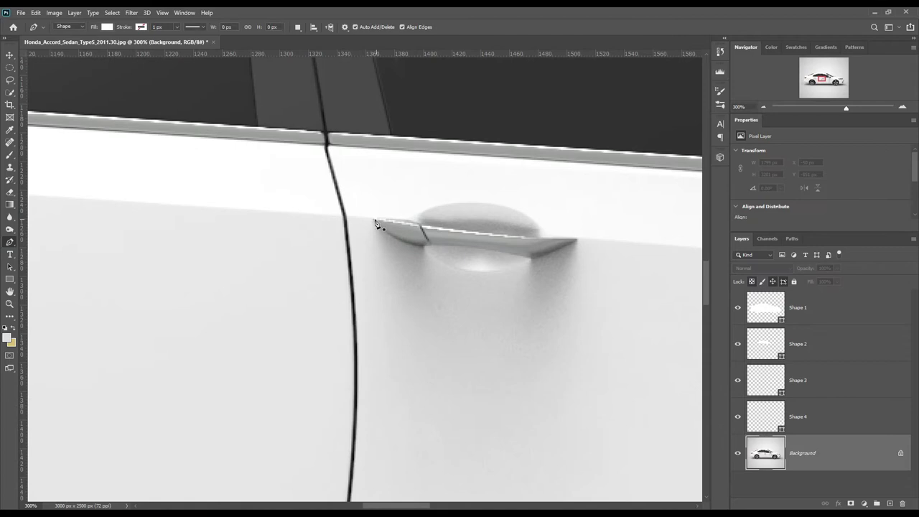
# - Set the handle shape to 0% opacity and curve the front handle outline's bottom edge
pyautogui.press('0')
pyautogui.press('0')
pyautogui.press('+')
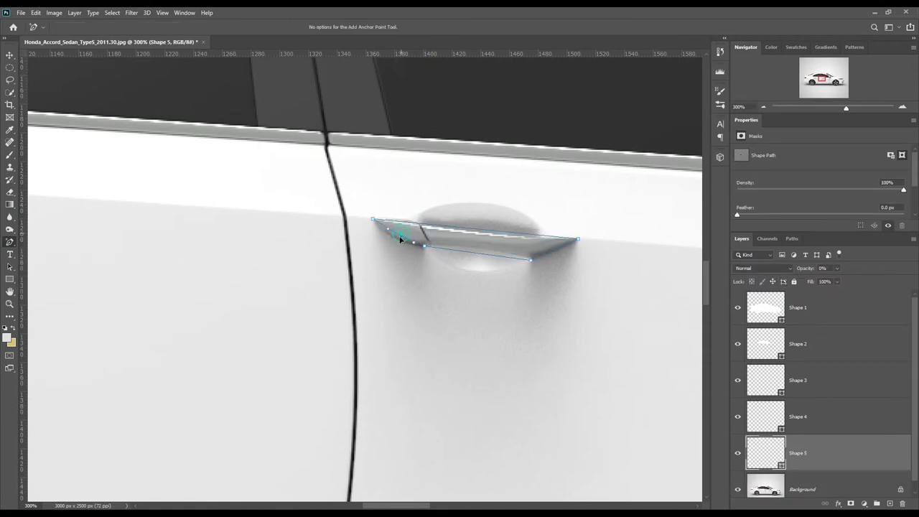
pyautogui.moveTo(496, 262); pyautogui.dragTo(497, 266)
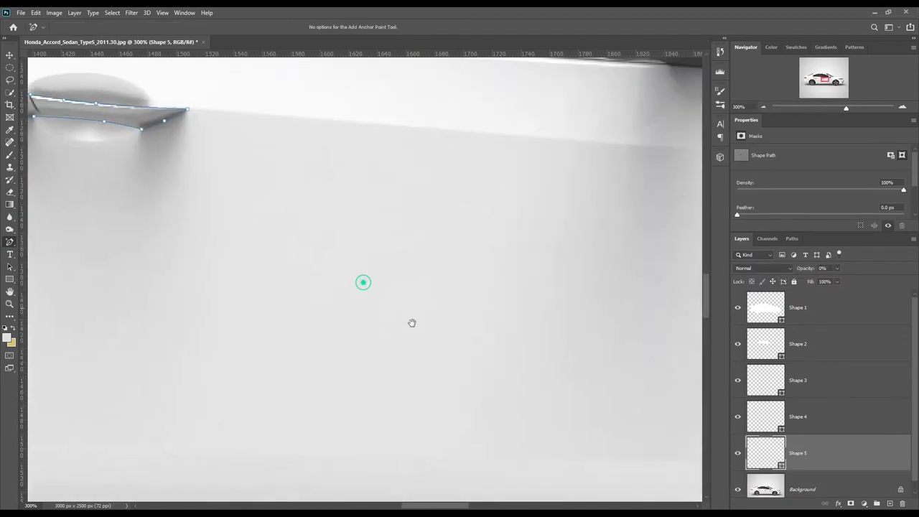
pyautogui.scroll(-2, 410, 322)
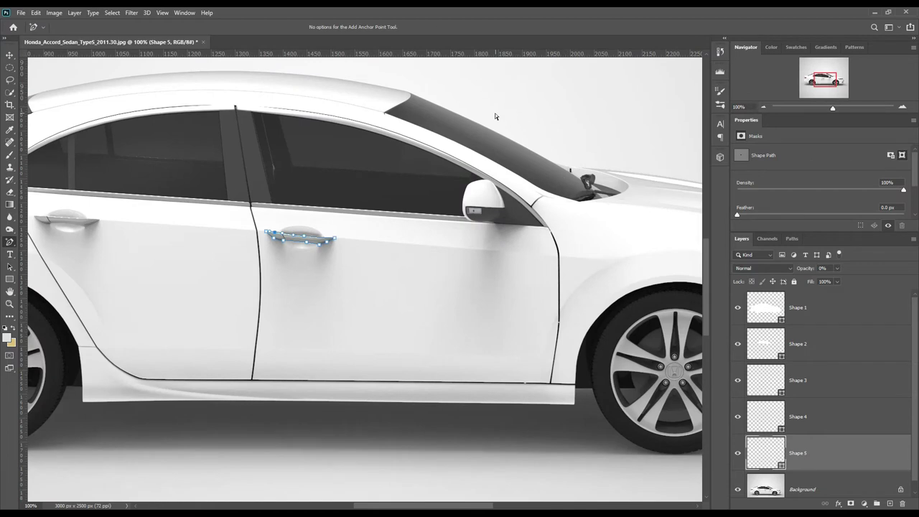
pyautogui.scroll(2, 570, 216)
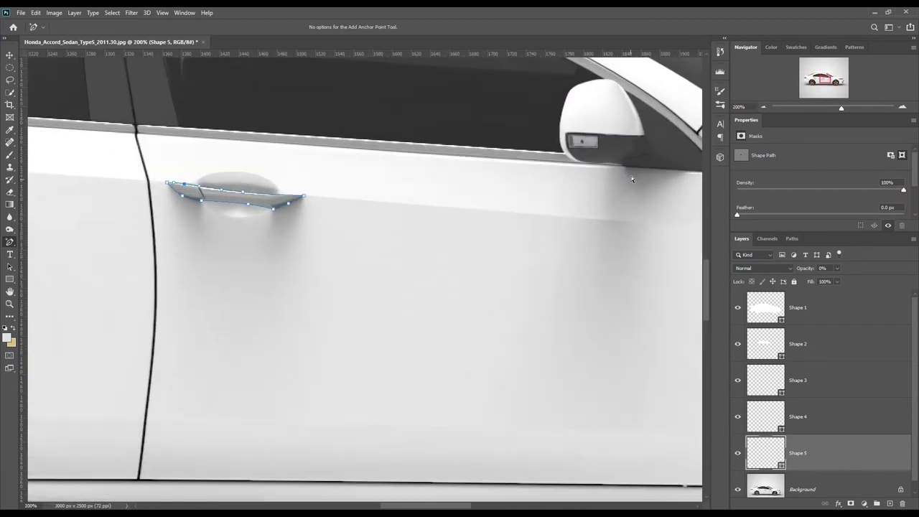
pyautogui.moveTo(445, 342); pyautogui.dragTo(314, 394)
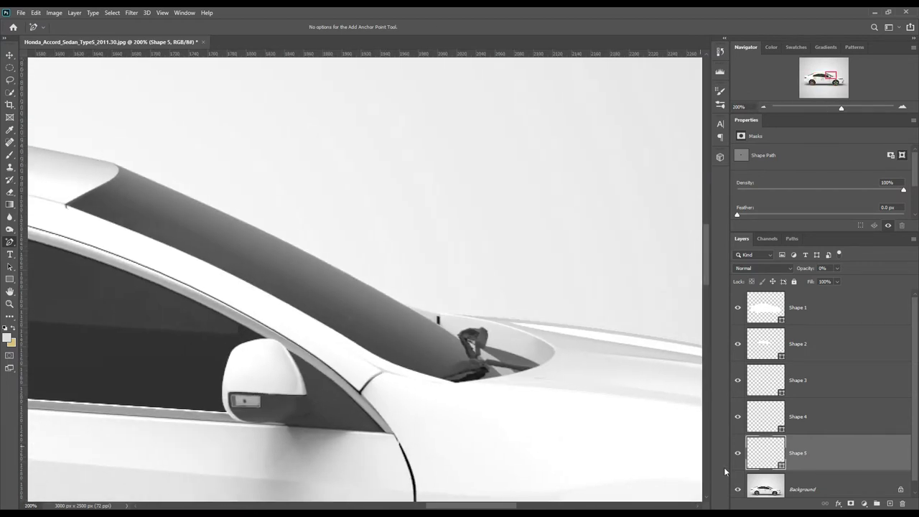
# - Outline the windshield strip from roof to wiper as Shape 6 at 0% opacity
pyautogui.click(815, 483)
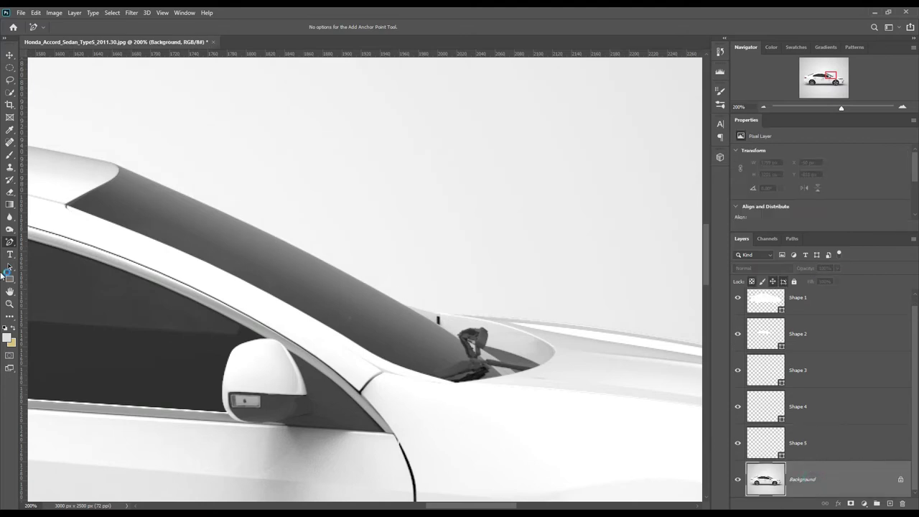
pyautogui.rightClick(10, 242)
pyautogui.click(54, 240)
pyautogui.click(64, 206)
pyautogui.click(114, 164)
pyautogui.click(366, 220)
pyautogui.click(403, 305)
pyautogui.press('0')
pyautogui.press('0')
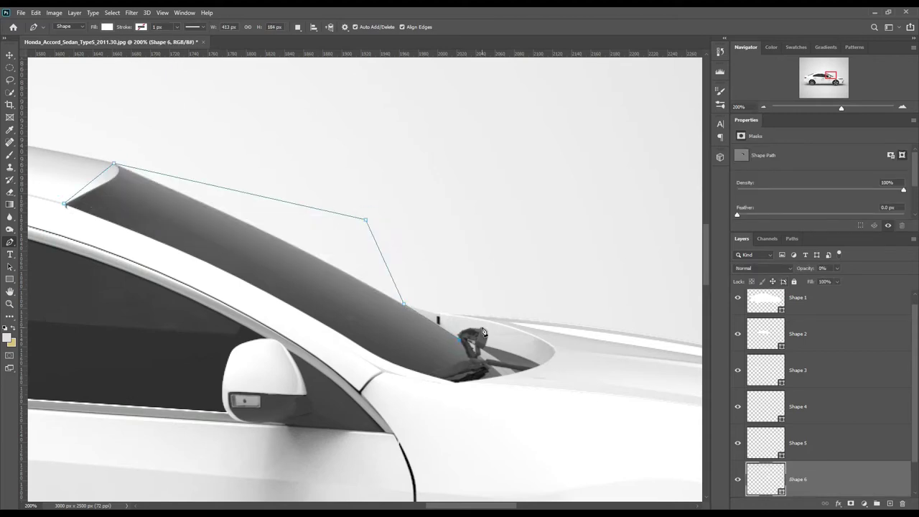
pyautogui.click(63, 206)
# - Bend the strip's top to the roof curve and add anchors along the pillar's lower edge
pyautogui.moveTo(100, 187); pyautogui.dragTo(115, 176)
pyautogui.click(208, 262)
pyautogui.click(286, 301)
pyautogui.click(345, 336)
pyautogui.click(383, 359)
pyautogui.click(435, 376)
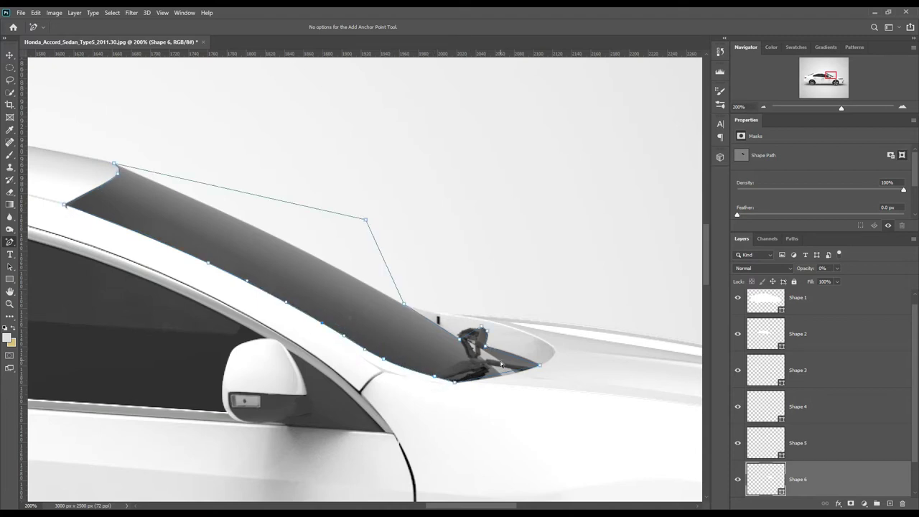
pyautogui.click(526, 369)
pyautogui.click(509, 374)
pyautogui.hotkey('ctrl', '-')
pyautogui.hotkey('ctrl', '-')
pyautogui.scroll(-1, 812, 440)
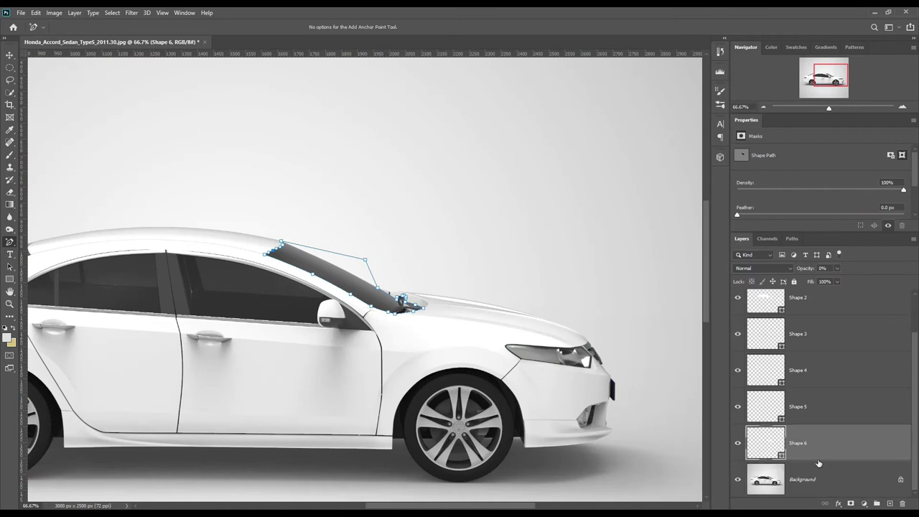
pyautogui.click(824, 468)
# - Zoom in on the car's front and trace a closed shape outline around the headlight
pyautogui.hotkey('ctrl', '+')
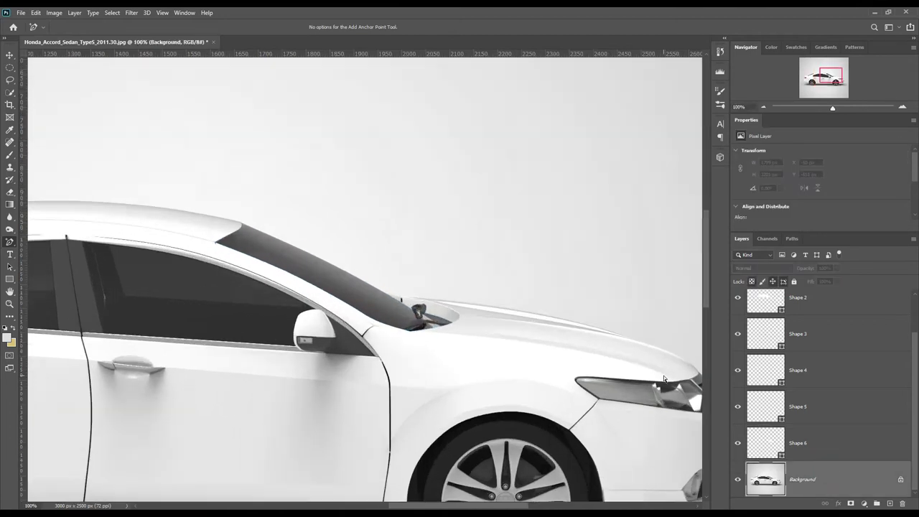
pyautogui.hotkey('ctrl', '+')
pyautogui.moveTo(563, 437)
pyautogui.mouseDown()
pyautogui.moveTo(333, 362)
pyautogui.moveTo(438, 355)
pyautogui.mouseUp()
pyautogui.moveTo(604, 382)
pyautogui.mouseDown()
pyautogui.moveTo(521, 351)
pyautogui.moveTo(541, 333)
pyautogui.mouseUp()
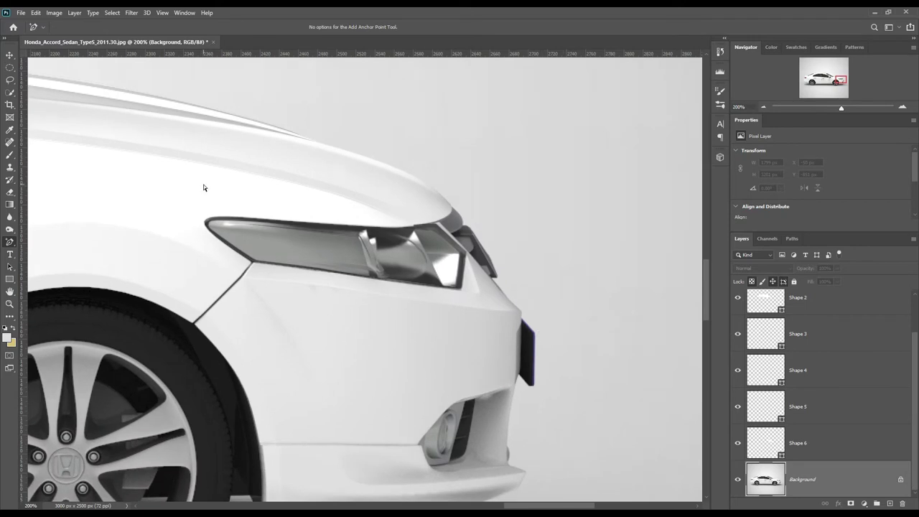
pyautogui.rightClick(10, 242)
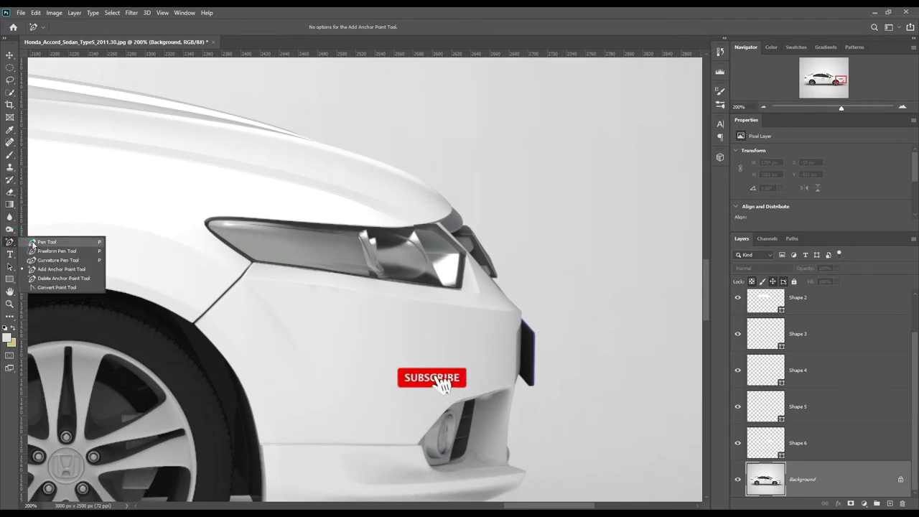
pyautogui.click(43, 237)
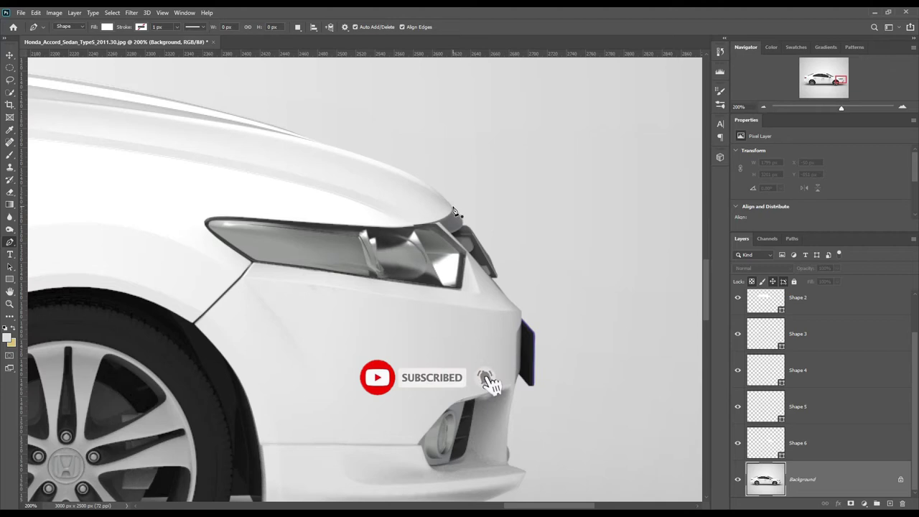
pyautogui.click(453, 208)
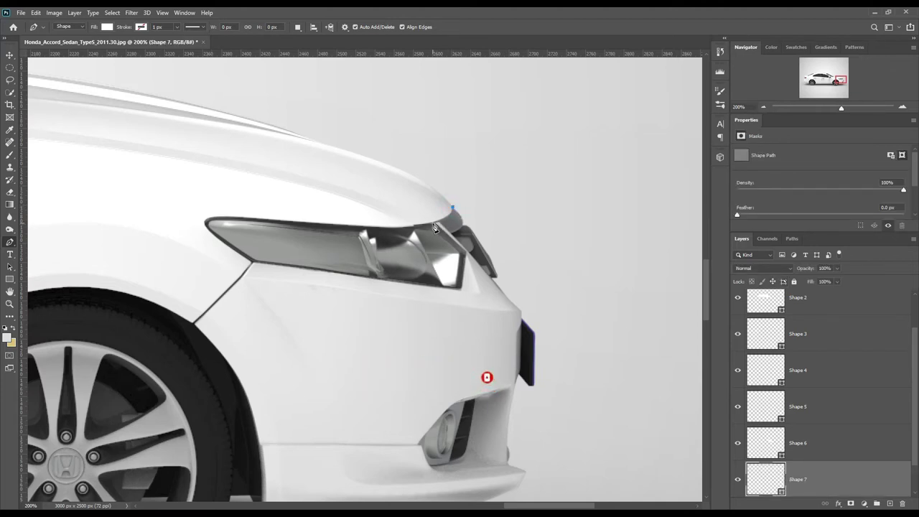
pyautogui.click(468, 202)
pyautogui.click(501, 209)
pyautogui.click(537, 228)
pyautogui.click(535, 270)
pyautogui.click(492, 278)
pyautogui.click(452, 208)
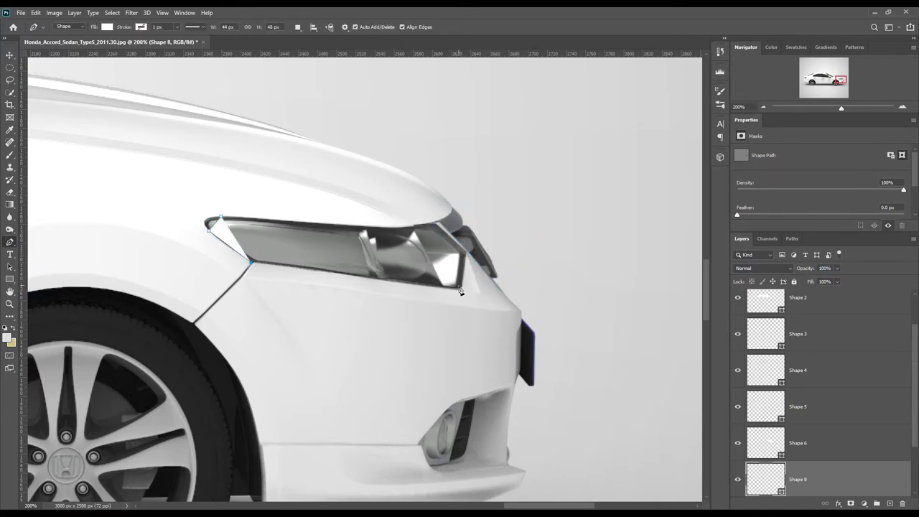
# - Add an anchor point on the headlight outline's bottom edge, then select the Background layer
pyautogui.click(61, 270)
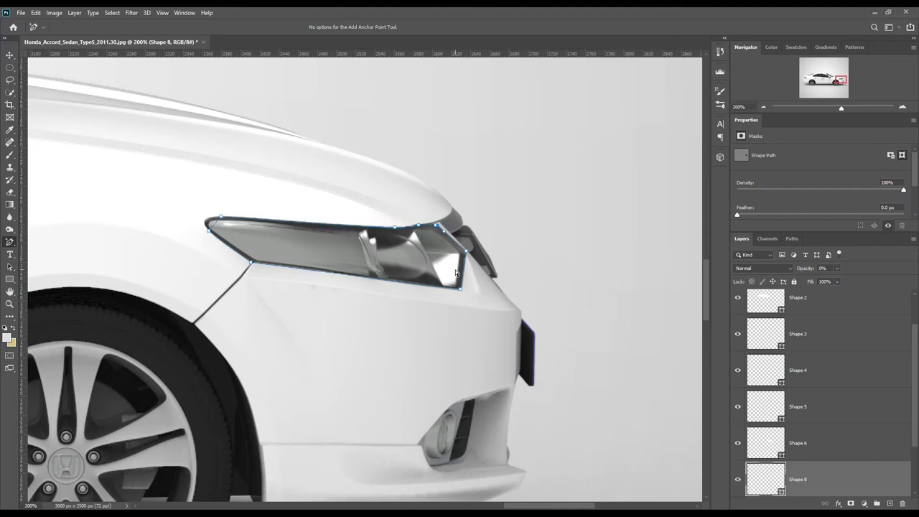
pyautogui.click(339, 273)
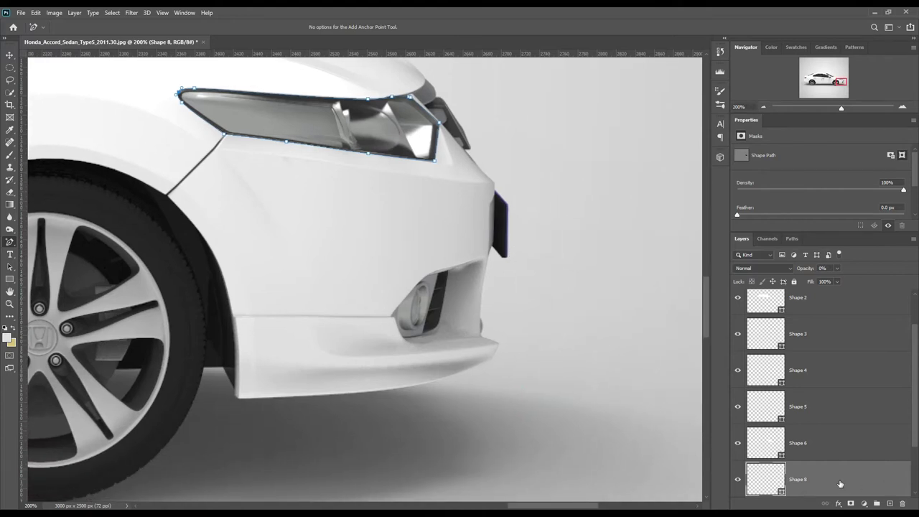
pyautogui.scroll(-2, 828, 467)
pyautogui.click(826, 457)
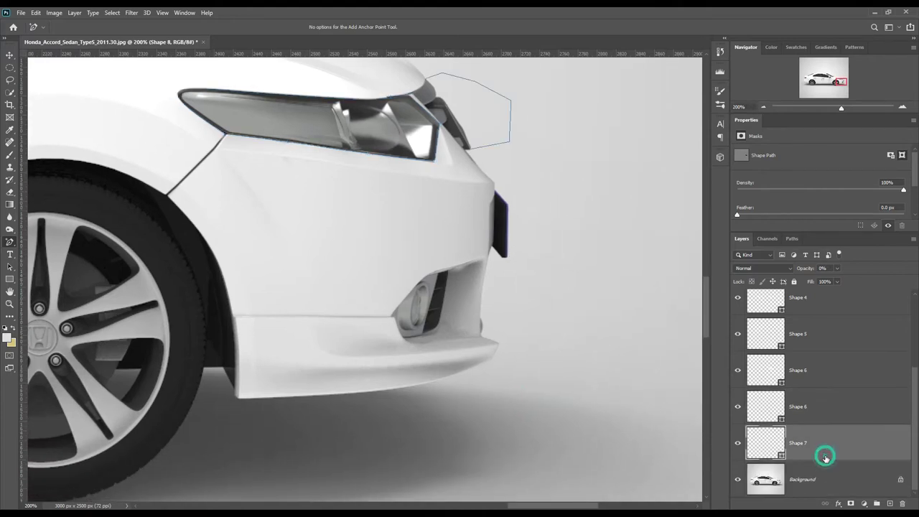
pyautogui.click(827, 489)
# - Trace a closed shape outline around the front bumper edge
pyautogui.rightClick(10, 242)
pyautogui.click(43, 237)
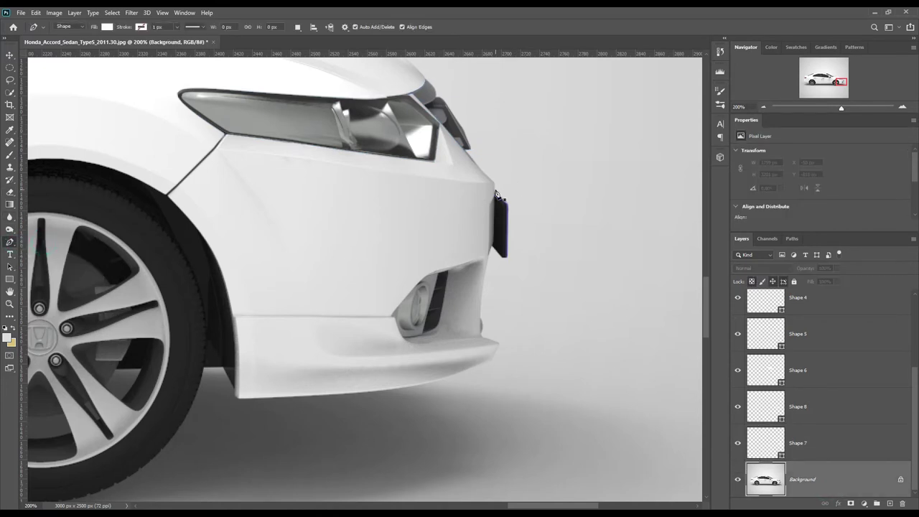
pyautogui.click(495, 191)
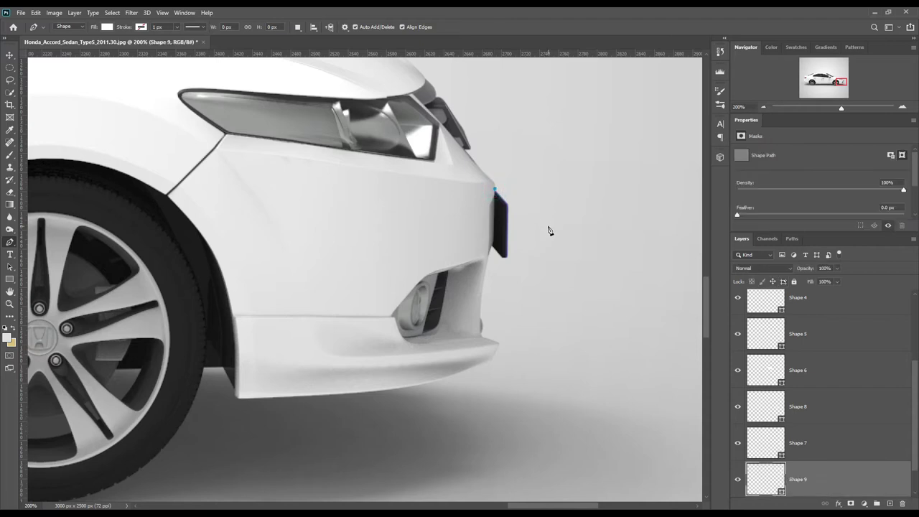
pyautogui.click(534, 191)
pyautogui.click(549, 222)
pyautogui.click(540, 266)
pyautogui.click(495, 188)
# - Outline the lower-bumper vent, set it to 0% opacity and add an anchor point
pyautogui.rightClick(10, 242)
pyautogui.click(50, 270)
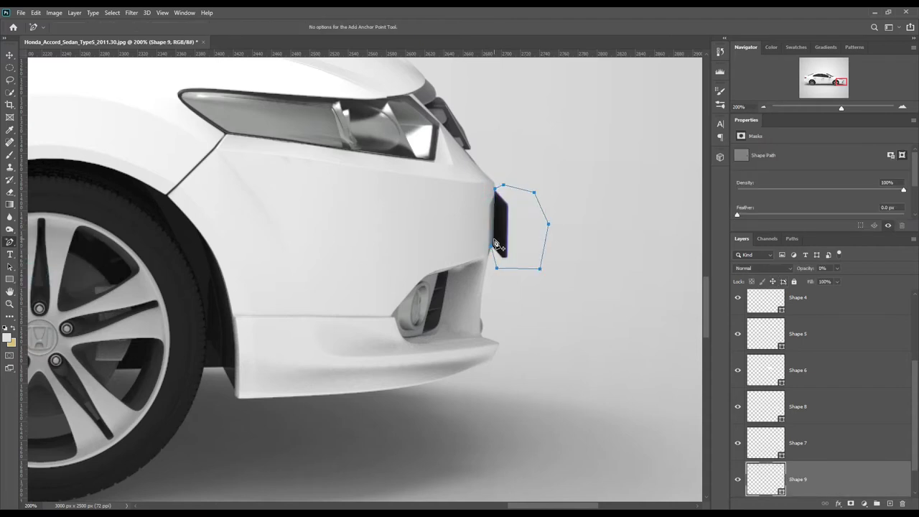
pyautogui.press('p')
pyautogui.click(488, 234)
pyautogui.click(467, 238)
pyautogui.click(433, 280)
pyautogui.click(443, 302)
pyautogui.click(480, 286)
pyautogui.click(488, 234)
pyautogui.press('0')
pyautogui.press('0')
pyautogui.press('+')
pyautogui.click(457, 247)
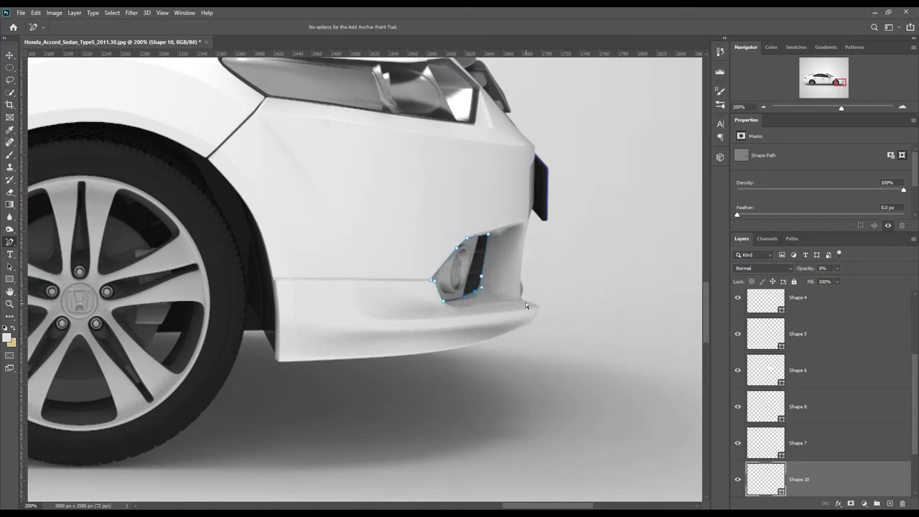
pyautogui.moveTo(240, 322); pyautogui.dragTo(491, 324)
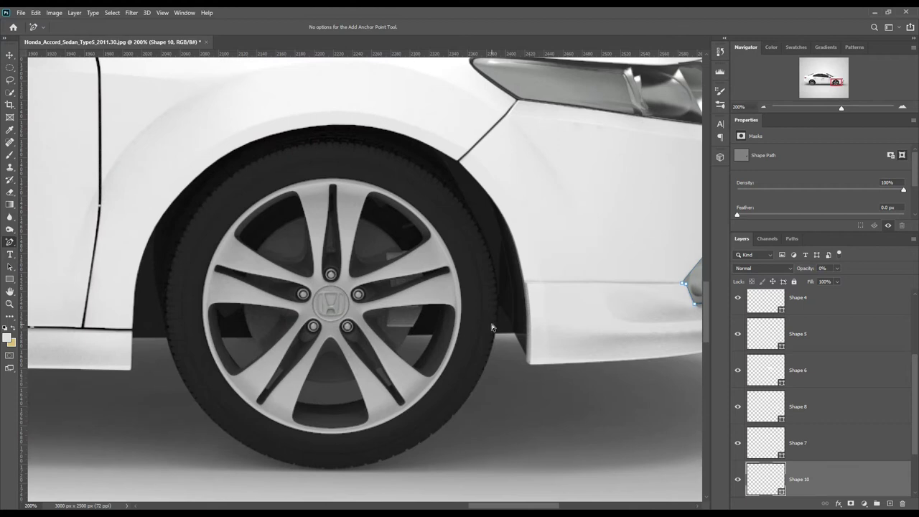
# - Trace a shape around the front wheel arch and set it to 0% opacity
pyautogui.rightClick(10, 242)
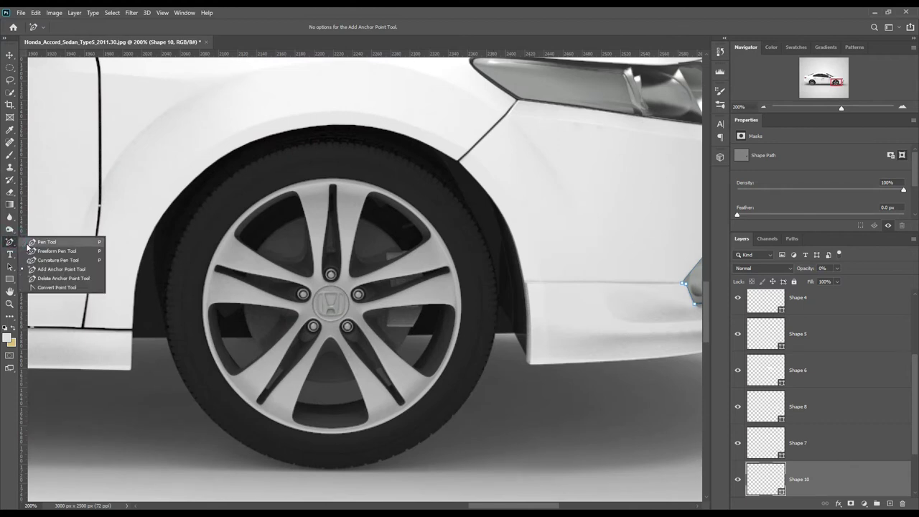
pyautogui.click(46, 237)
pyautogui.click(133, 336)
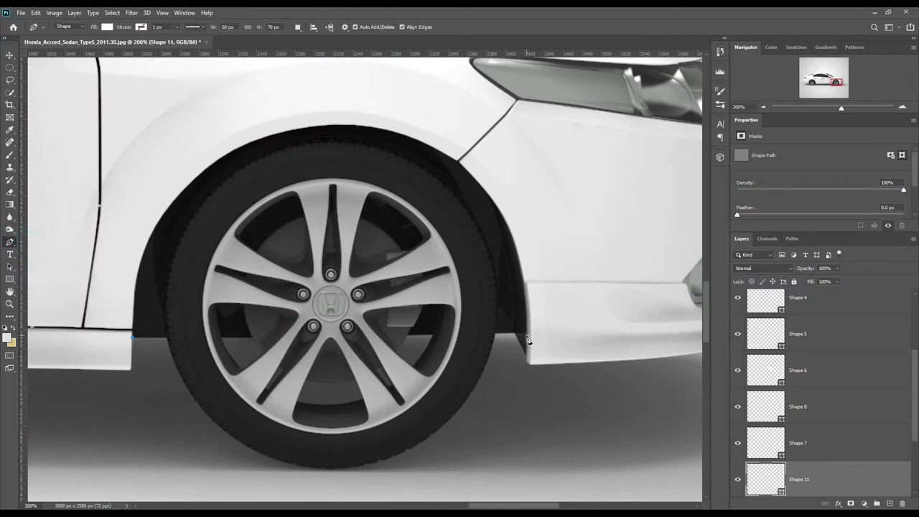
pyautogui.scroll(-2, 136, 402)
pyautogui.click(138, 428)
pyautogui.click(282, 478)
pyautogui.click(511, 412)
pyautogui.click(527, 325)
pyautogui.click(514, 271)
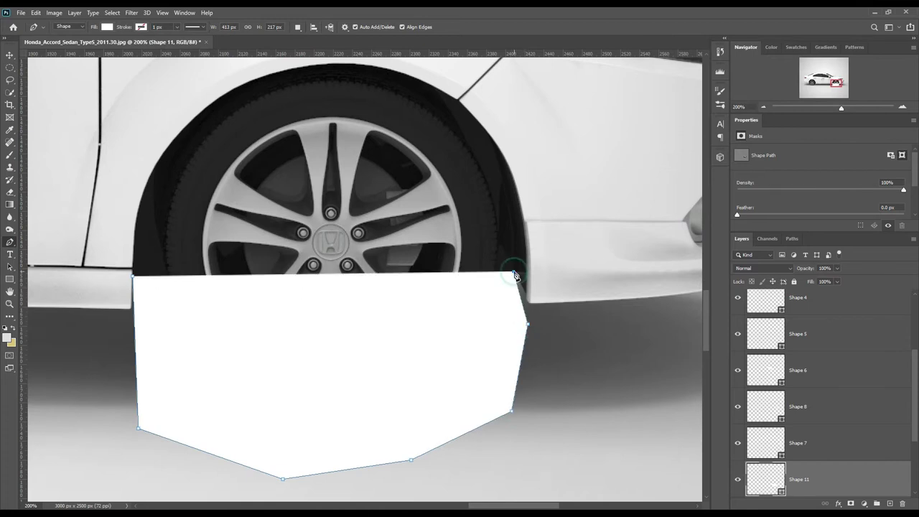
pyautogui.click(132, 275)
pyautogui.press('0')
pyautogui.press('0')
# - Add anchor points and bend the front arch outline to hug the wheel arch
pyautogui.rightClick(10, 242)
pyautogui.click(47, 267)
pyautogui.moveTo(322, 274); pyautogui.dragTo(331, 66)
pyautogui.scroll(1, 332, 66)
pyautogui.moveTo(458, 123); pyautogui.dragTo(403, 135)
pyautogui.click(524, 250)
pyautogui.moveTo(519, 217); pyautogui.dragTo(512, 197)
pyautogui.moveTo(216, 180); pyautogui.dragTo(169, 167)
pyautogui.moveTo(179, 216); pyautogui.dragTo(142, 215)
pyautogui.click(241, 108)
pyautogui.click(205, 136)
# - Scroll the view over to the rear wheel area
pyautogui.hscroll(-5, 205, 136)
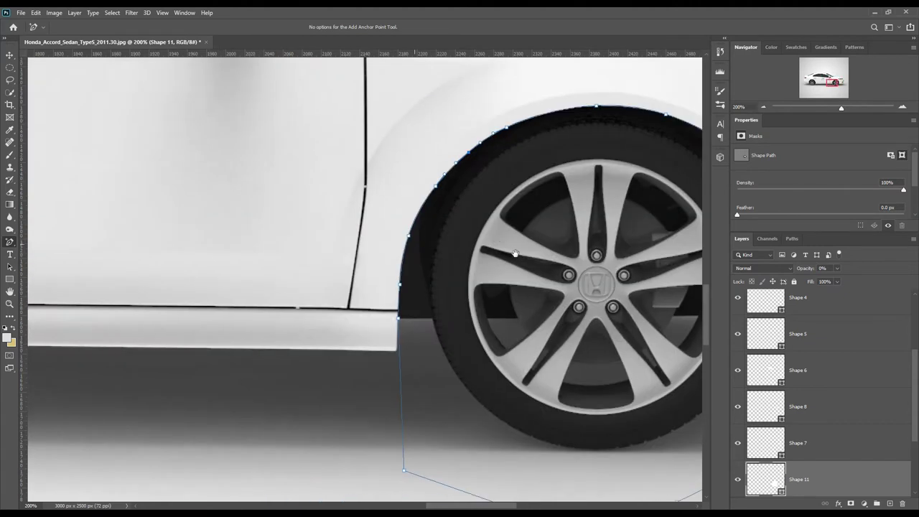
pyautogui.hscroll(-5, 143, 277)
pyautogui.hscroll(-5, 367, 304)
pyautogui.hscroll(-5, 366, 285)
pyautogui.hscroll(-4, 367, 286)
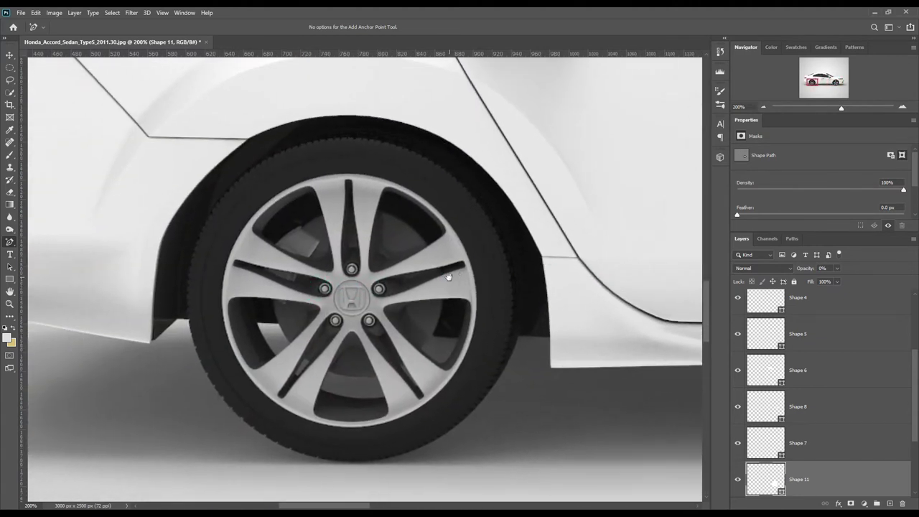
pyautogui.scroll(-2, 402, 273)
pyautogui.hscroll(-2, 466, 255)
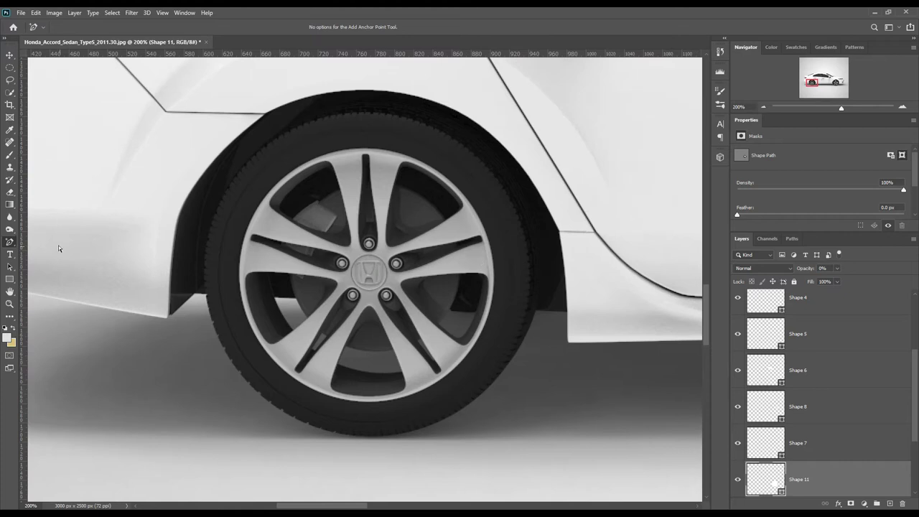
pyautogui.rightClick(11, 242)
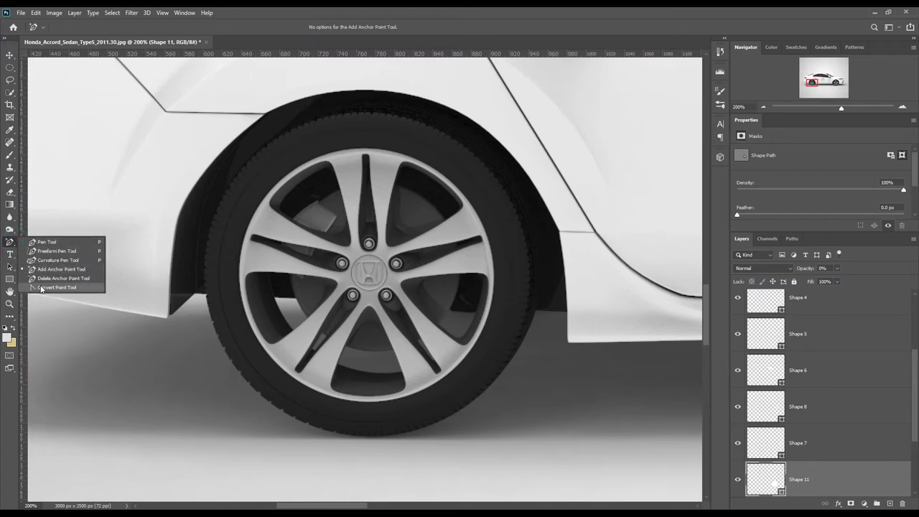
pyautogui.click(44, 270)
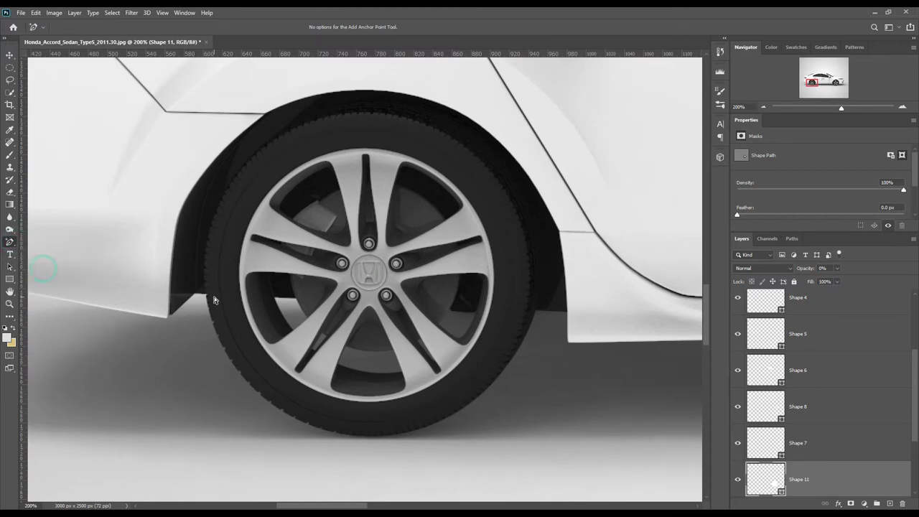
pyautogui.click(170, 316)
# - Trace a closed shape outline around the rear wheel arch
pyautogui.rightClick(10, 242)
pyautogui.click(33, 241)
pyautogui.click(170, 317)
pyautogui.click(202, 428)
pyautogui.click(263, 468)
pyautogui.click(387, 477)
pyautogui.click(565, 391)
pyautogui.click(559, 231)
pyautogui.click(264, 113)
# - Add anchor points and curve the outline to follow the rear wheel arch
pyautogui.click(170, 317)
pyautogui.click(213, 221)
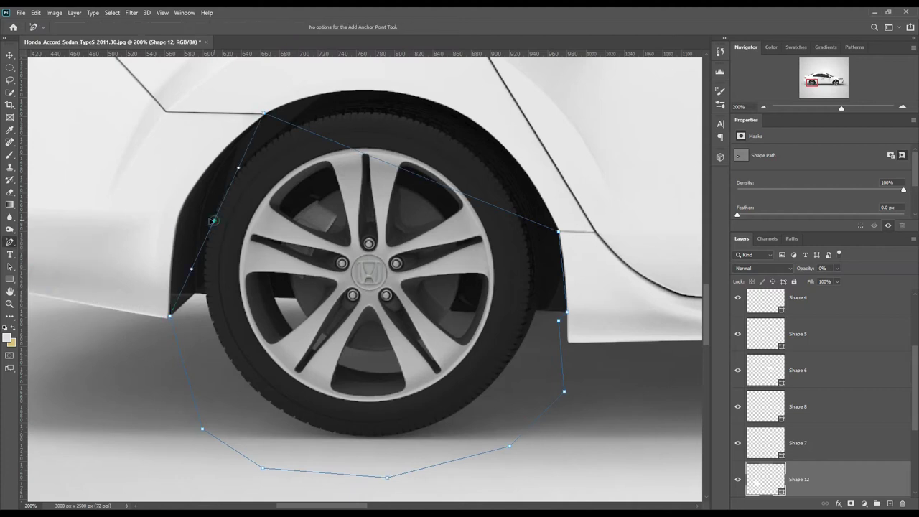
pyautogui.moveTo(213, 221); pyautogui.dragTo(207, 158)
pyautogui.moveTo(417, 174); pyautogui.dragTo(512, 132)
pyautogui.moveTo(323, 93); pyautogui.dragTo(338, 140)
pyautogui.moveTo(564, 266); pyautogui.dragTo(610, 268)
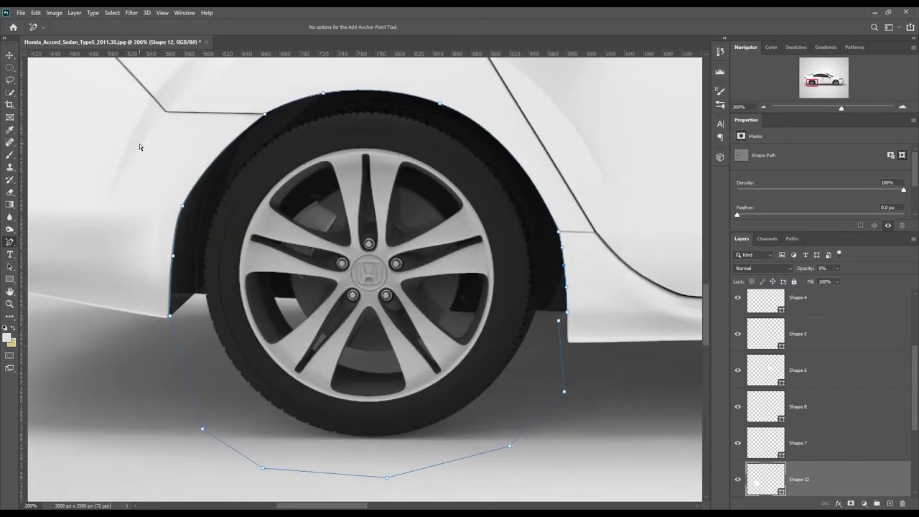
pyautogui.moveTo(72, 117); pyautogui.dragTo(468, 382)
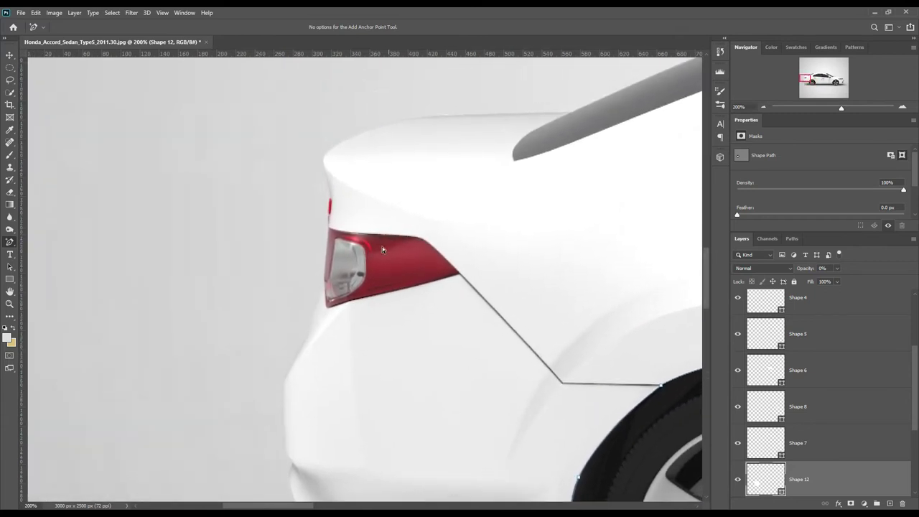
# - Trace a closed shape outline around the rear tail-light
pyautogui.moveTo(12, 243); pyautogui.dragTo(43, 241)
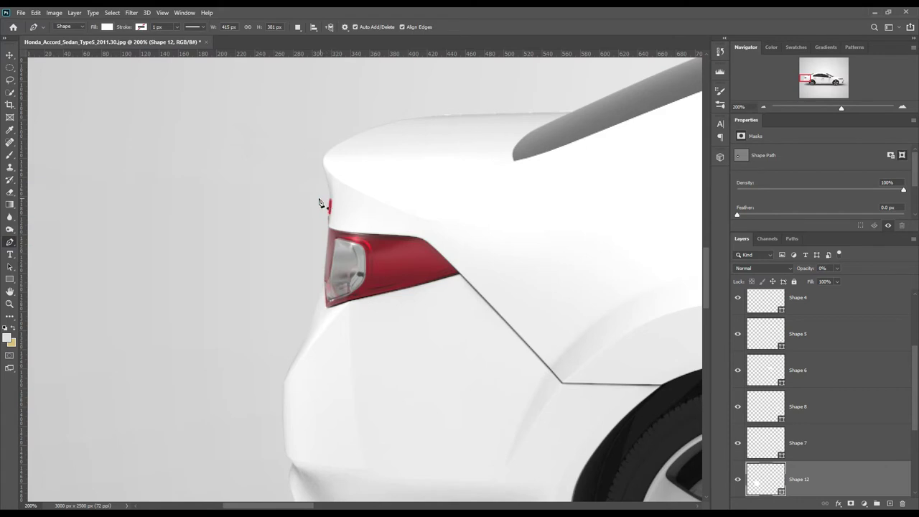
pyautogui.moveTo(316, 197); pyautogui.dragTo(329, 198)
pyautogui.click(396, 235)
pyautogui.click(434, 248)
pyautogui.click(460, 274)
pyautogui.click(330, 306)
pyautogui.click(325, 280)
pyautogui.click(295, 271)
# - Add four anchor points along the tail-light outline, then fit the whole car on screen
pyautogui.moveTo(10, 242); pyautogui.dragTo(43, 280)
pyautogui.click(351, 300)
pyautogui.click(418, 285)
pyautogui.click(419, 238)
pyautogui.click(364, 234)
pyautogui.hotkey('ctrl', '-')
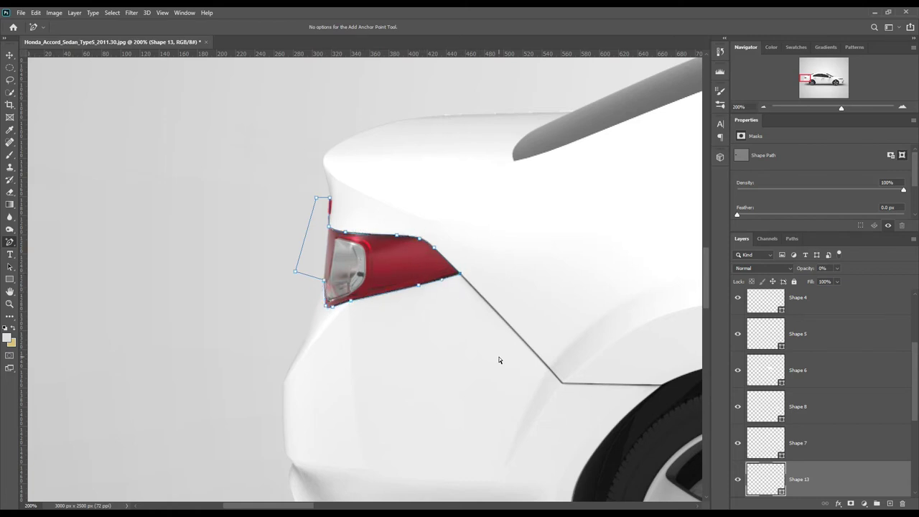
pyautogui.hotkey('ctrl', '0')
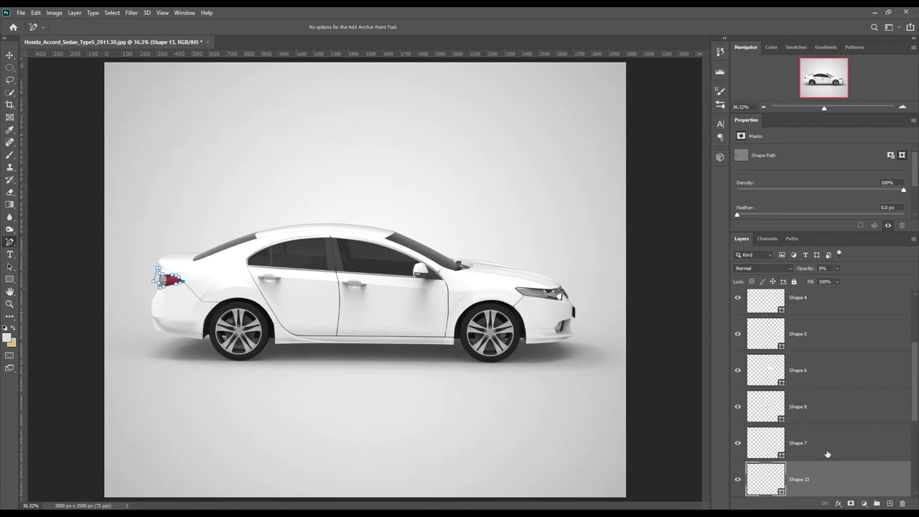
# - Fill the Shape 1 car-body silhouette with red and raise it to 100% opacity
pyautogui.scroll(1, 822, 456)
pyautogui.scroll(2, 815, 402)
pyautogui.click(825, 348)
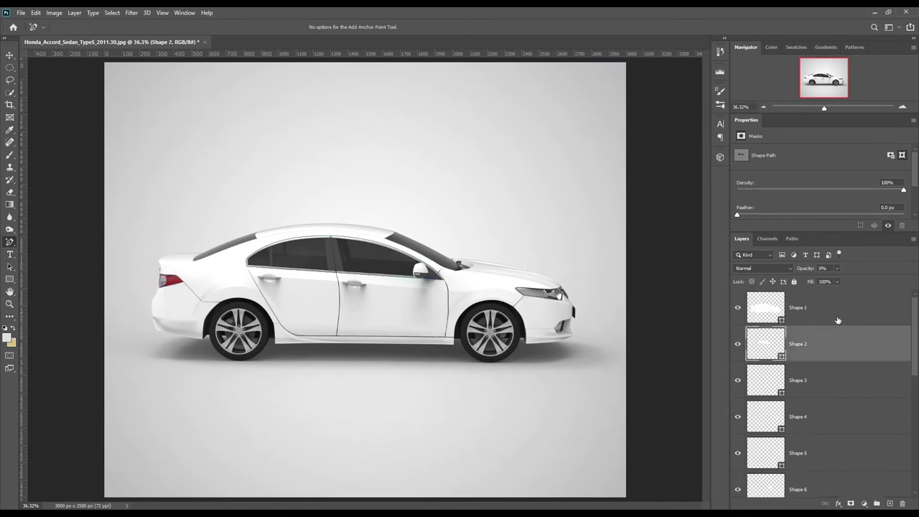
pyautogui.click(838, 316)
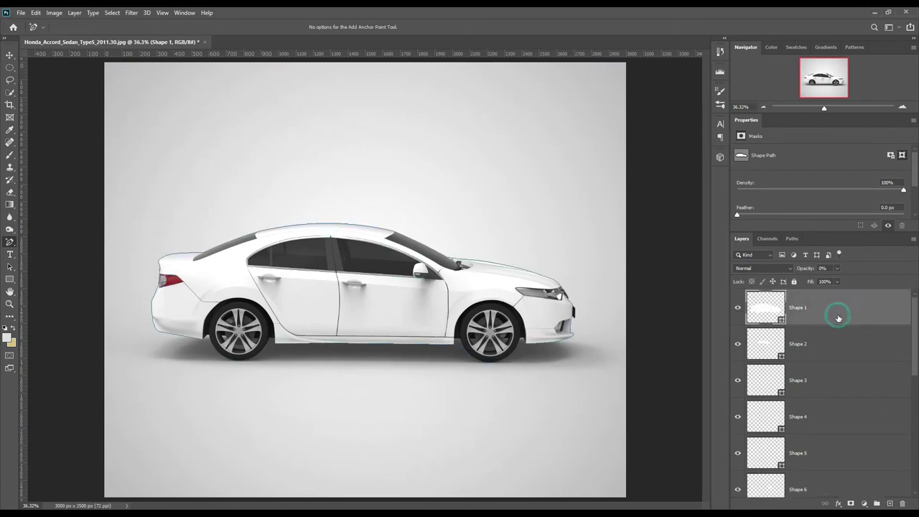
pyautogui.keyDown('ctrl'); pyautogui.click(767, 309); pyautogui.keyUp('ctrl')
pyautogui.doubleClick(783, 315)
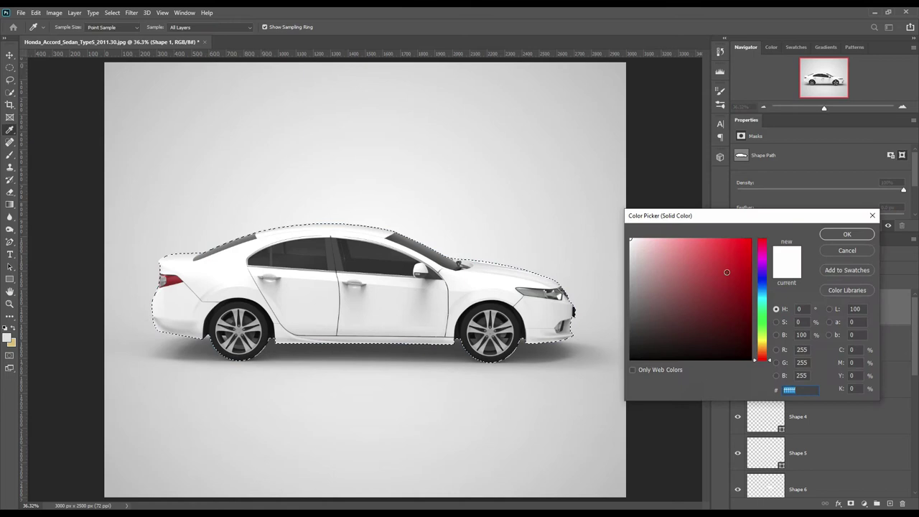
pyautogui.click(844, 234)
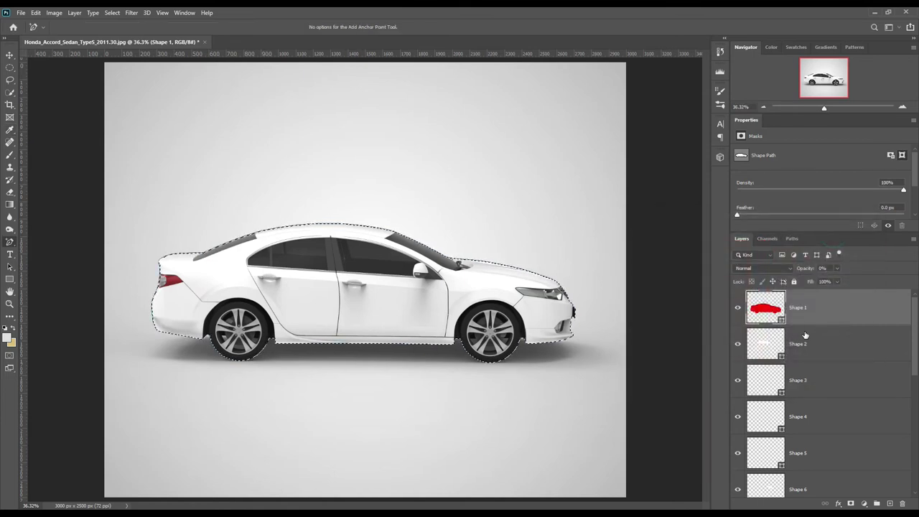
pyautogui.press('0')
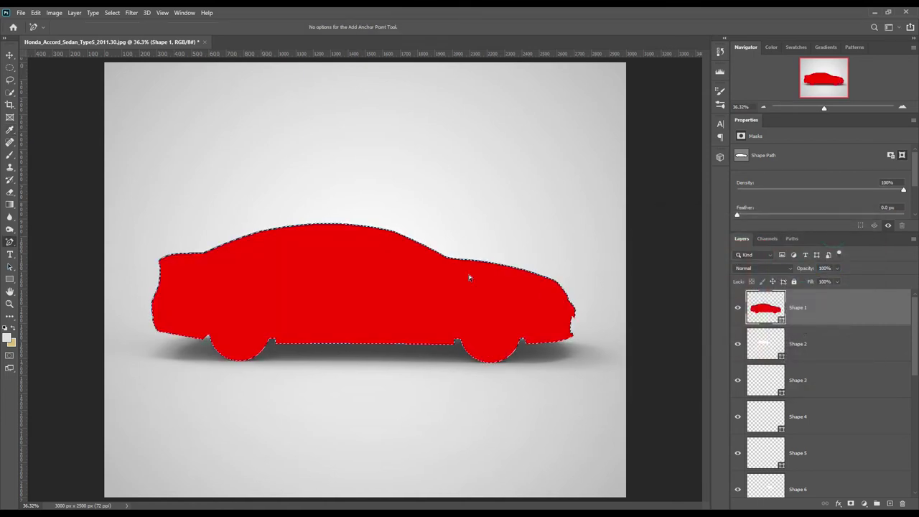
# - Add a mask to Shape 1 and add the window, door-handle, Shape 5 and headlight outlines to the selection
pyautogui.click(852, 504)
pyautogui.keyDown('ctrl'); pyautogui.click(780, 354); pyautogui.keyUp('ctrl')
pyautogui.keyDown('ctrl'); pyautogui.keyDown('shift'); pyautogui.click(781, 389); pyautogui.keyUp('shift'); pyautogui.keyUp('ctrl')
pyautogui.keyDown('ctrl'); pyautogui.keyDown('shift'); pyautogui.click(780, 429); pyautogui.keyUp('shift'); pyautogui.keyUp('ctrl')
pyautogui.keyDown('ctrl'); pyautogui.keyDown('shift'); pyautogui.click(781, 467); pyautogui.keyUp('shift'); pyautogui.keyUp('ctrl')
pyautogui.moveTo(914, 371); pyautogui.dragTo(912, 417)
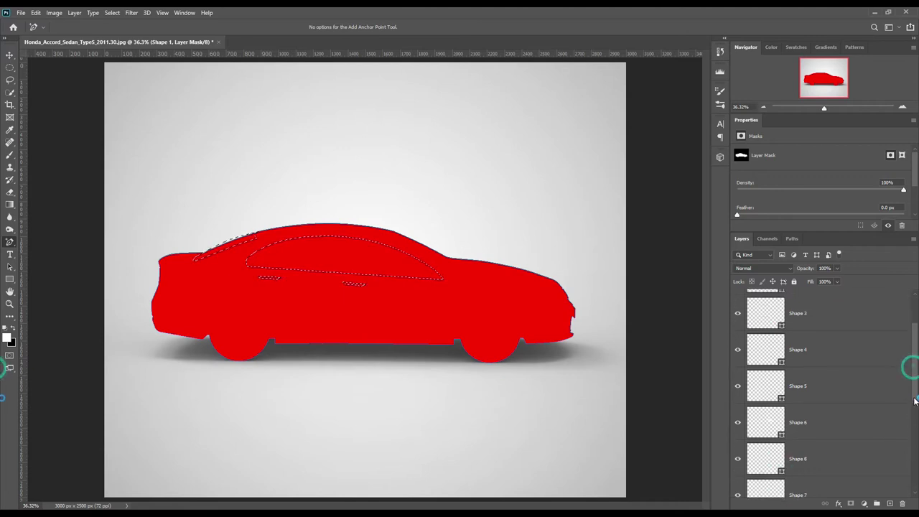
pyautogui.keyDown('ctrl'); pyautogui.keyDown('shift'); pyautogui.click(782, 415); pyautogui.keyUp('shift'); pyautogui.keyUp('ctrl')
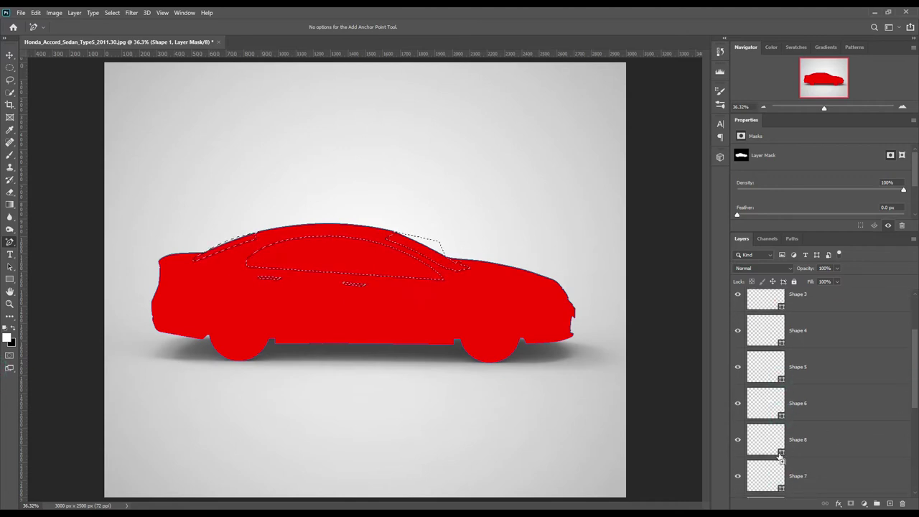
pyautogui.keyDown('ctrl'); pyautogui.keyDown('shift'); pyautogui.click(781, 486); pyautogui.keyUp('shift'); pyautogui.keyUp('ctrl')
# - Add the tail-light, wheel, front-light and Shape 11 outlines, then target Shape 1's mask
pyautogui.moveTo(914, 382); pyautogui.dragTo(914, 400)
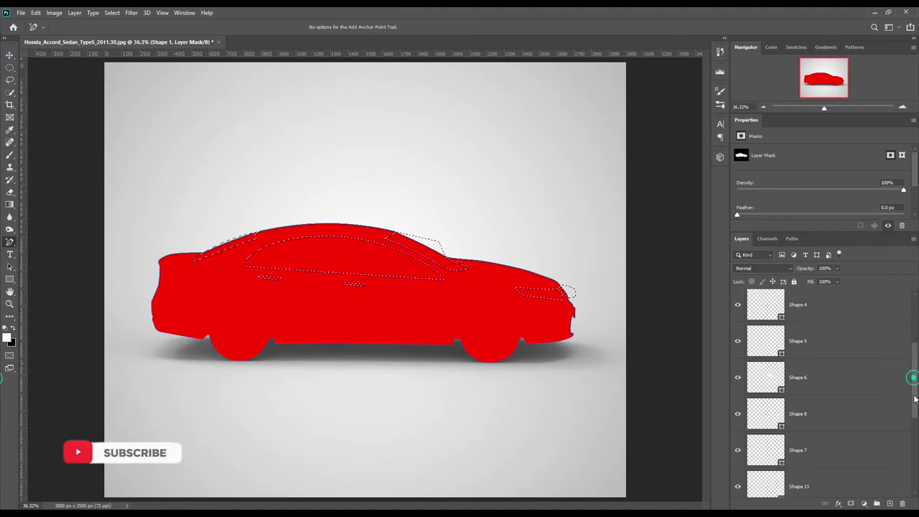
pyautogui.keyDown('ctrl'); pyautogui.keyDown('shift'); pyautogui.click(782, 425); pyautogui.keyUp('shift'); pyautogui.keyUp('ctrl')
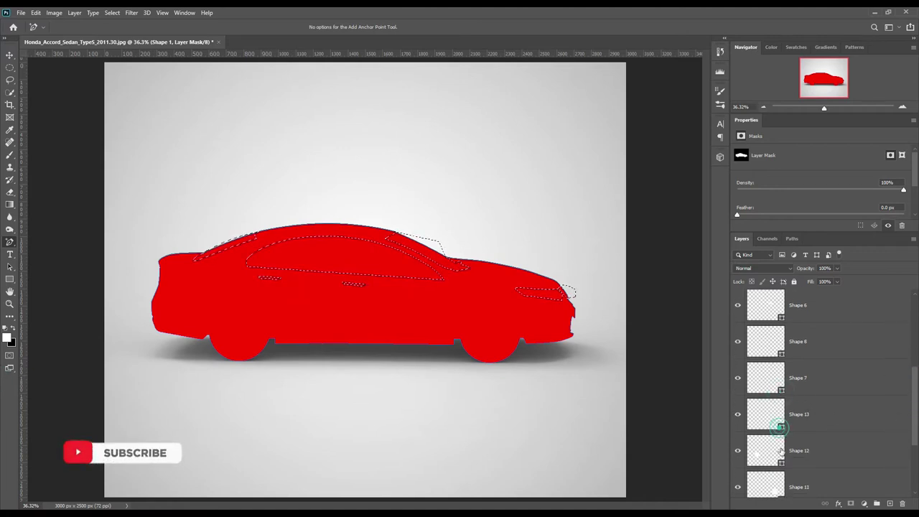
pyautogui.keyDown('ctrl'); pyautogui.keyDown('shift'); pyautogui.click(782, 460); pyautogui.keyUp('shift'); pyautogui.keyUp('ctrl')
pyautogui.moveTo(916, 429); pyautogui.dragTo(914, 439)
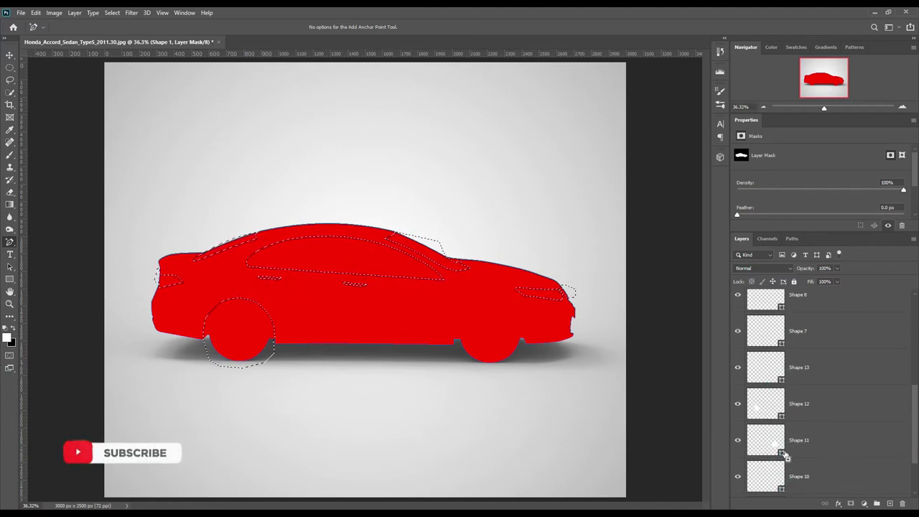
pyautogui.keyDown('ctrl'); pyautogui.keyDown('shift'); pyautogui.click(781, 491); pyautogui.keyUp('shift'); pyautogui.keyUp('ctrl')
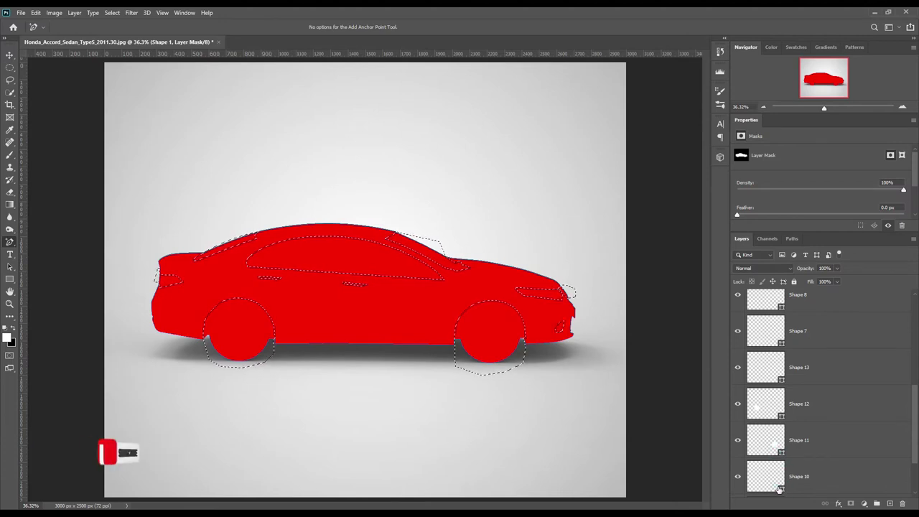
pyautogui.scroll(-2, 886, 447)
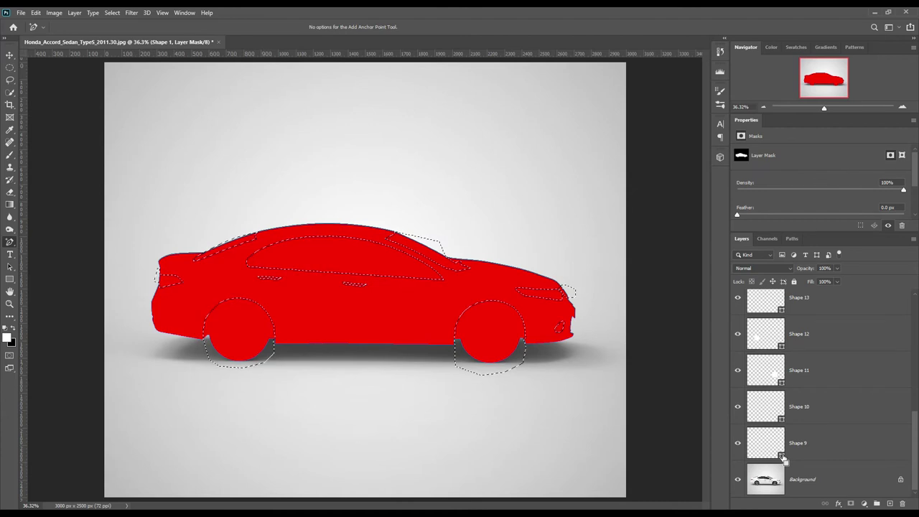
pyautogui.keyDown('ctrl'); pyautogui.keyDown('shift'); pyautogui.click(782, 455); pyautogui.keyUp('shift'); pyautogui.keyUp('ctrl')
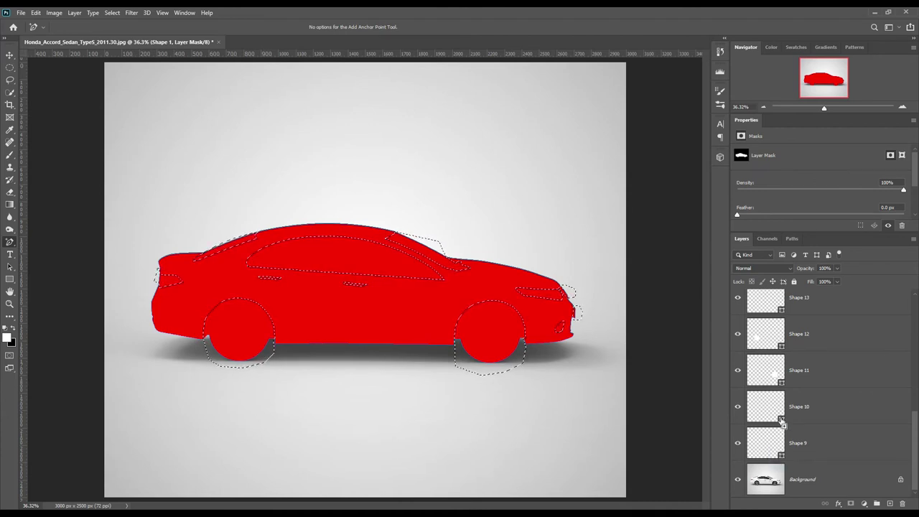
pyautogui.keyDown('ctrl'); pyautogui.keyDown('shift'); pyautogui.click(781, 384); pyautogui.keyUp('shift'); pyautogui.keyUp('ctrl')
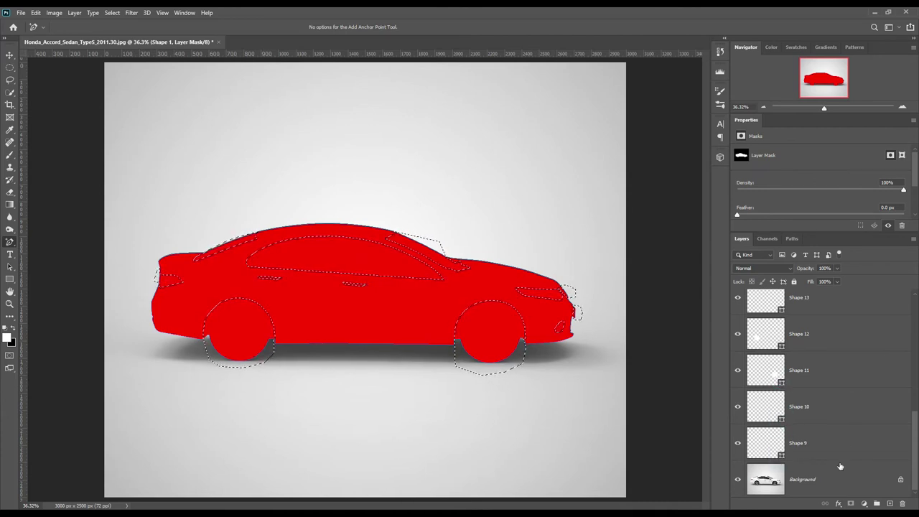
pyautogui.scroll(2, 847, 431)
pyautogui.scroll(3, 851, 415)
pyautogui.scroll(3, 851, 415)
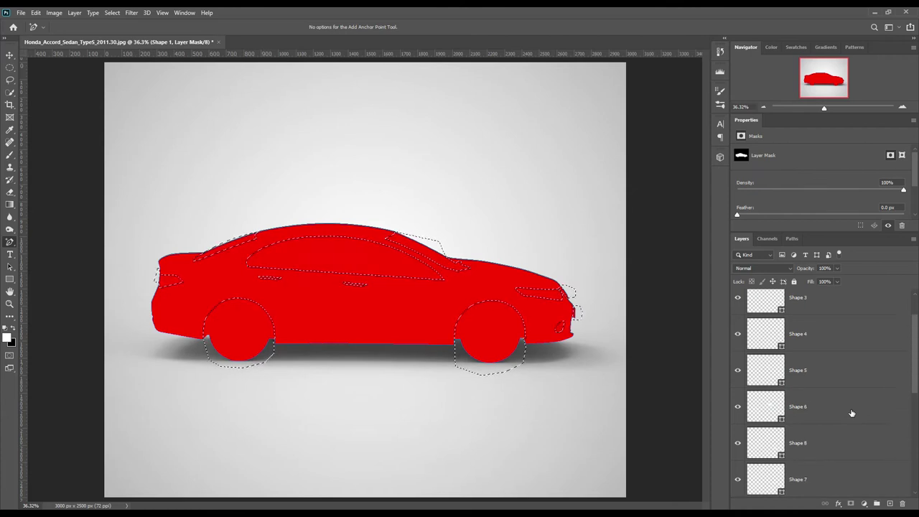
pyautogui.scroll(3, 851, 414)
pyautogui.keyDown('ctrl'); pyautogui.keyDown('shift'); pyautogui.click(820, 307); pyautogui.keyUp('shift'); pyautogui.keyUp('ctrl')
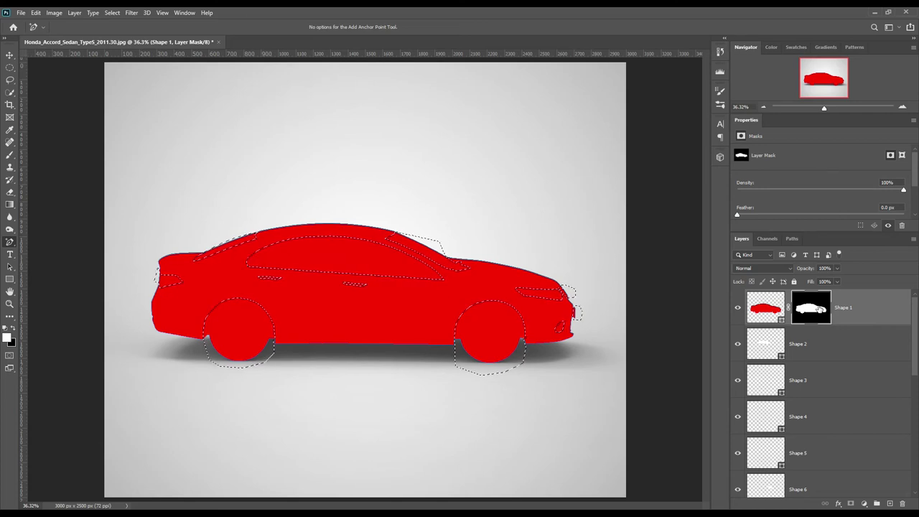
pyautogui.click(815, 309)
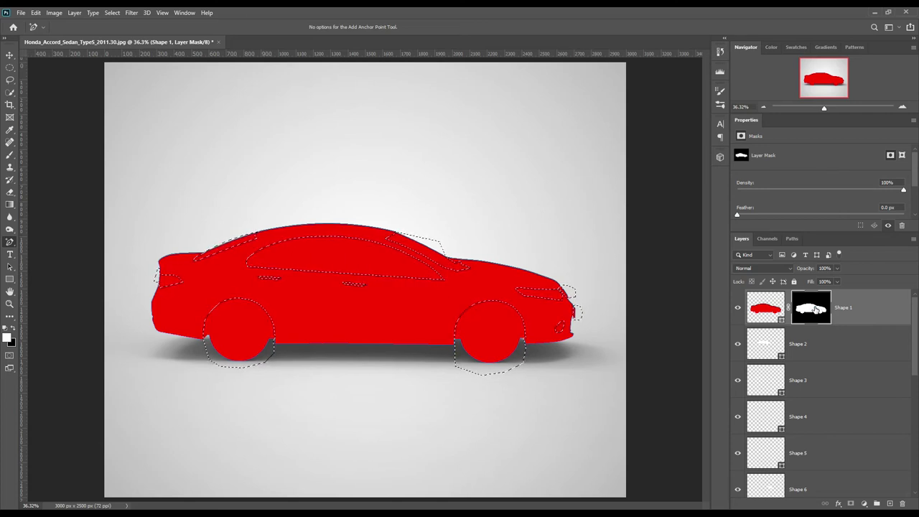
# - Fill the selected mask areas with black, invert the selection, switch to Move, and deselect
pyautogui.hotkey('ctrl', 'BackSpace')
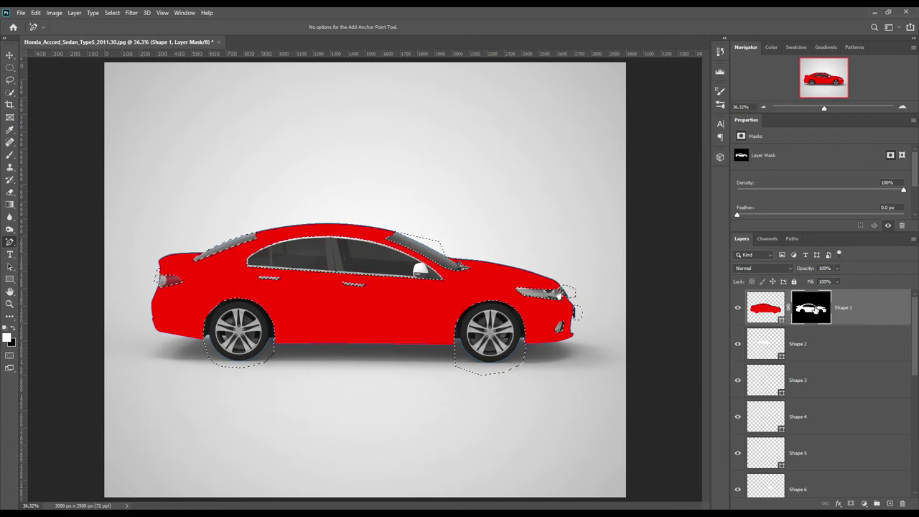
pyautogui.click(112, 12)
pyautogui.click(128, 55)
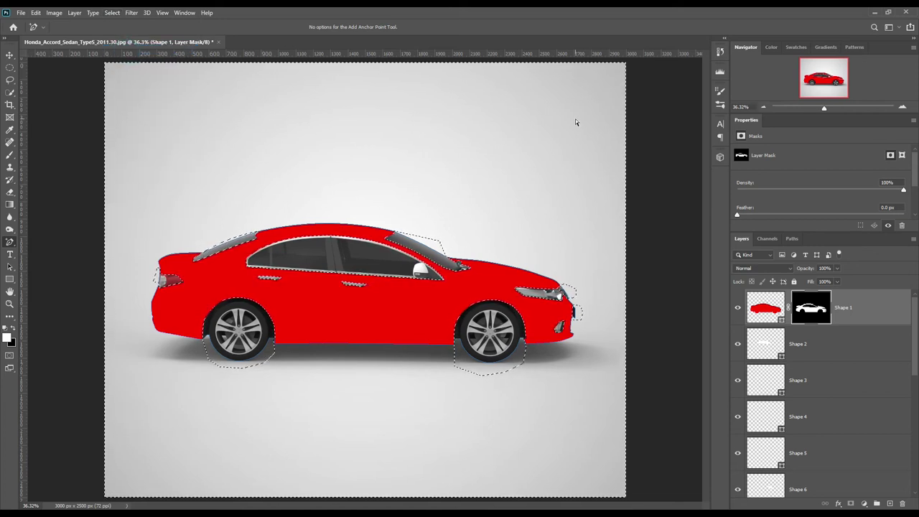
pyautogui.press('v')
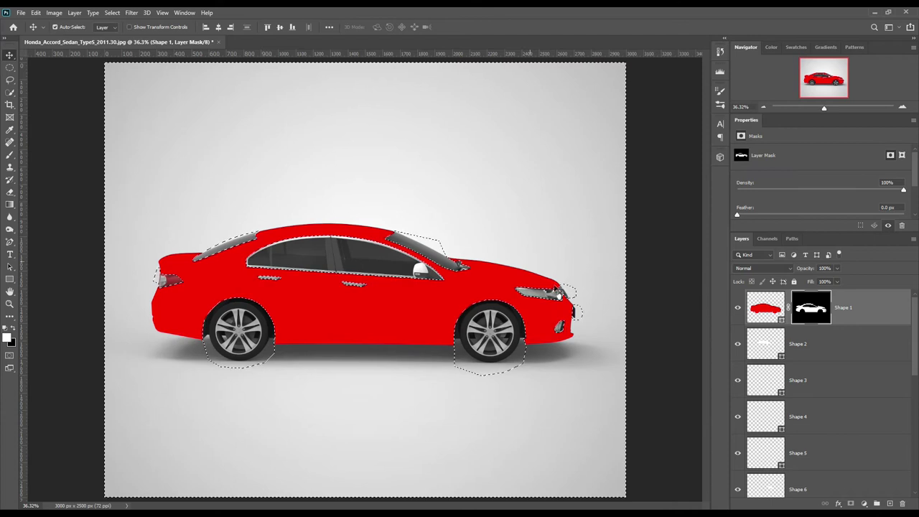
pyautogui.click(131, 13)
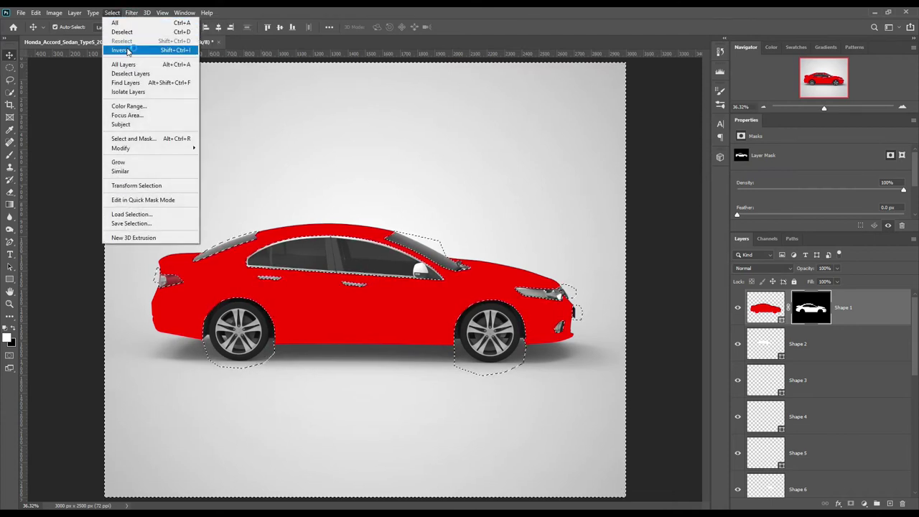
pyautogui.click(127, 32)
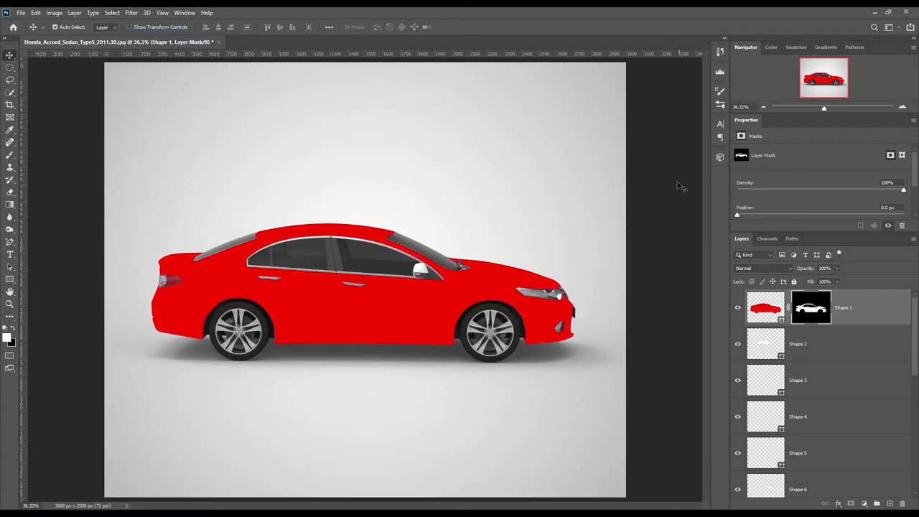
# - Group layers Shape 2 through Shape 13 into Group 1, then select Shape 1 and Background
pyautogui.click(855, 350)
pyautogui.scroll(-1, 853, 455)
pyautogui.scroll(-3, 853, 455)
pyautogui.scroll(-1, 853, 455)
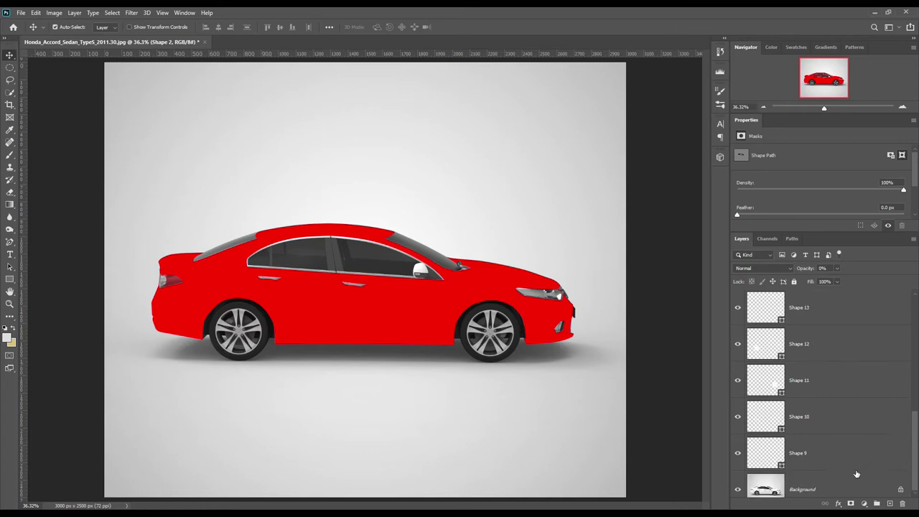
pyautogui.scroll(-2, 853, 455)
pyautogui.keyDown('shift'); pyautogui.click(839, 448); pyautogui.keyUp('shift')
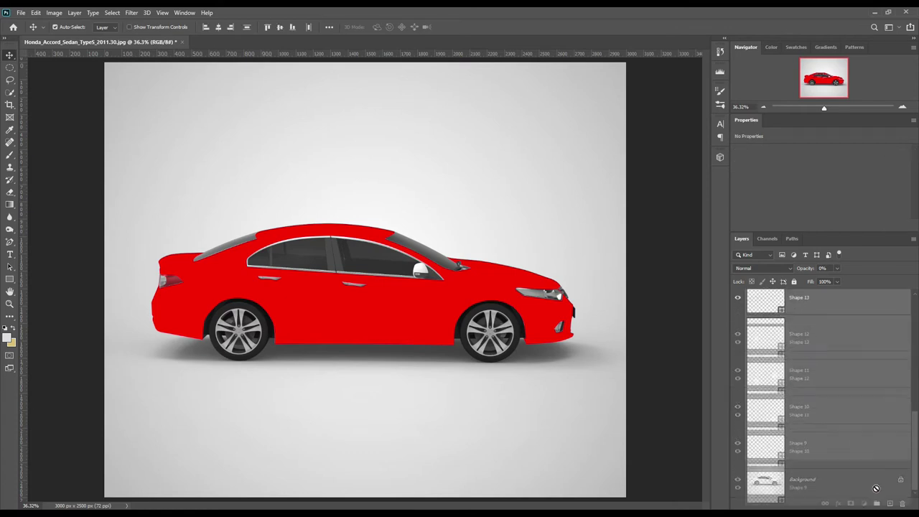
pyautogui.hotkey('ctrl', 'g')
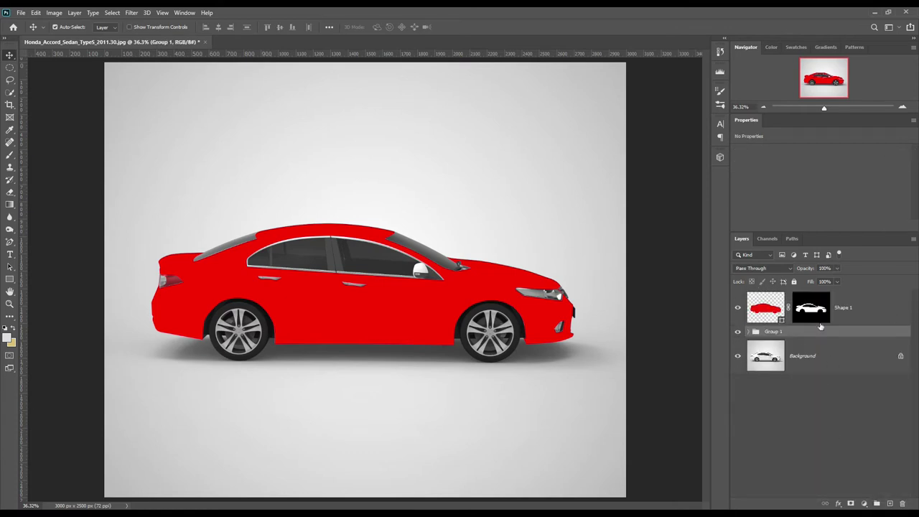
pyautogui.click(867, 315)
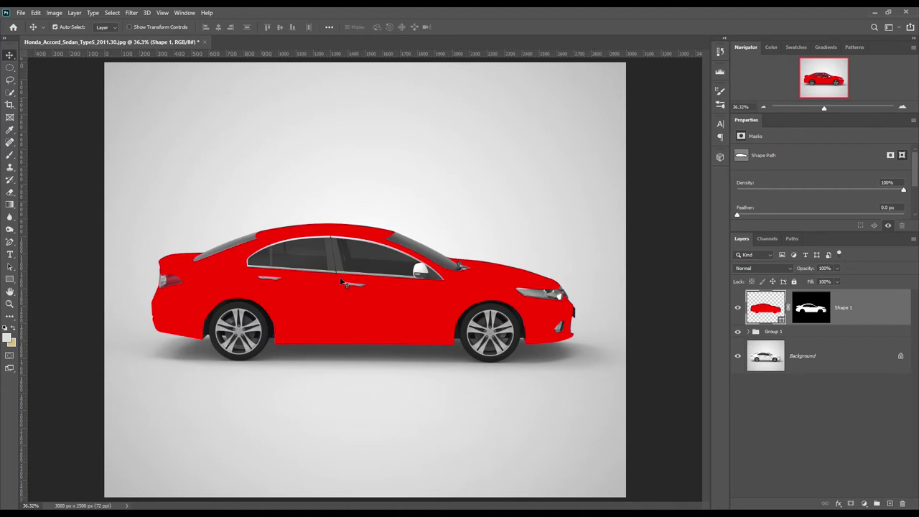
pyautogui.click(825, 358)
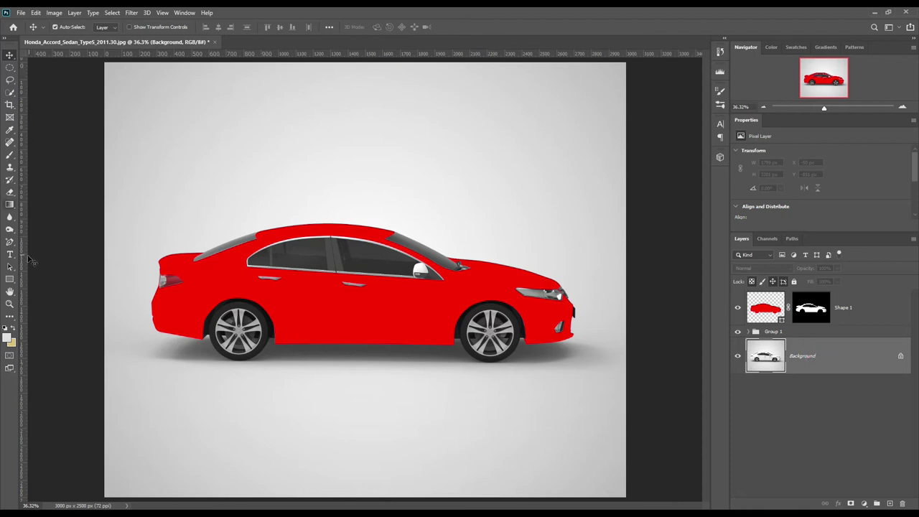
# - Draw a rectangle covering the whole car and nudge its left edge slightly right
pyautogui.click(10, 278)
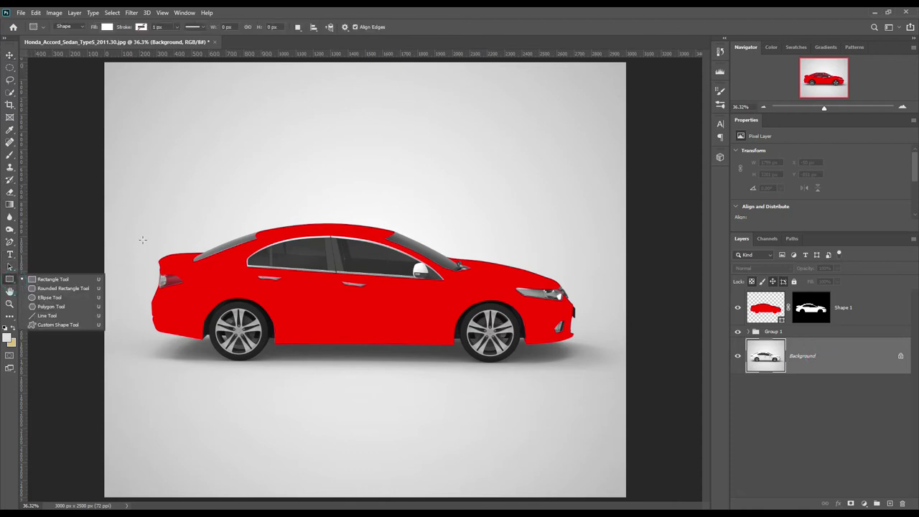
pyautogui.moveTo(134, 215)
pyautogui.mouseDown()
pyautogui.moveTo(557, 369)
pyautogui.moveTo(587, 343)
pyautogui.moveTo(581, 359)
pyautogui.mouseUp()
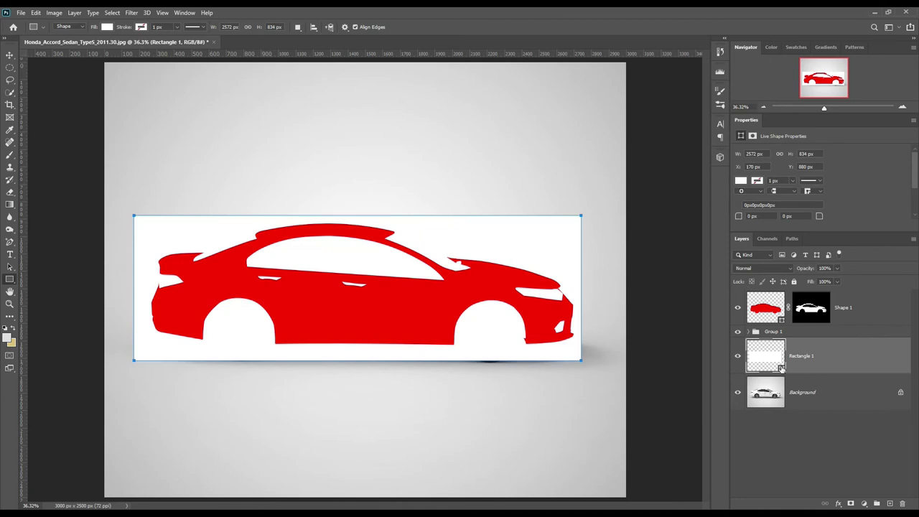
pyautogui.click(10, 242)
pyautogui.moveTo(105, 191)
pyautogui.mouseDown()
pyautogui.moveTo(149, 379)
pyautogui.moveTo(161, 364)
pyautogui.mouseUp()
pyautogui.press('Right')
pyautogui.press('Right')
pyautogui.press('Right')
pyautogui.press('Right')
pyautogui.press('Right')
pyautogui.press('Right')
pyautogui.press('Right')
pyautogui.press('Right')
pyautogui.press('Right')
pyautogui.press('Right')
pyautogui.press('Right')
pyautogui.press('Right')
pyautogui.press('Right')
pyautogui.press('Right')
pyautogui.press('Right')
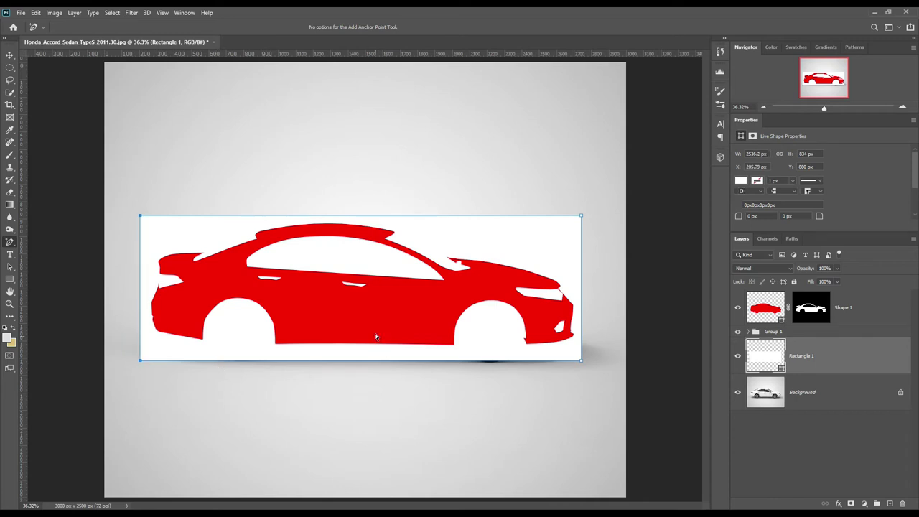
# - Set Rectangle 1's fill colour to blue #1e00ff
pyautogui.rightClick(837, 367)
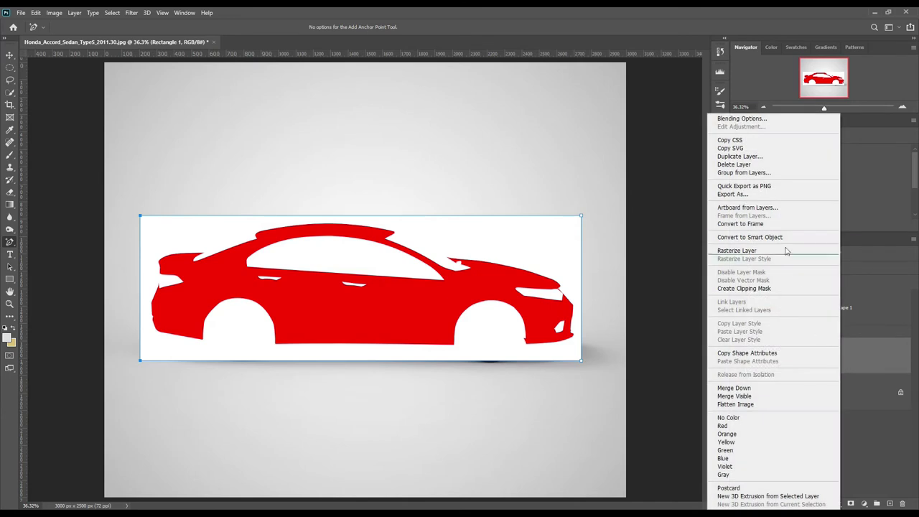
pyautogui.click(773, 238)
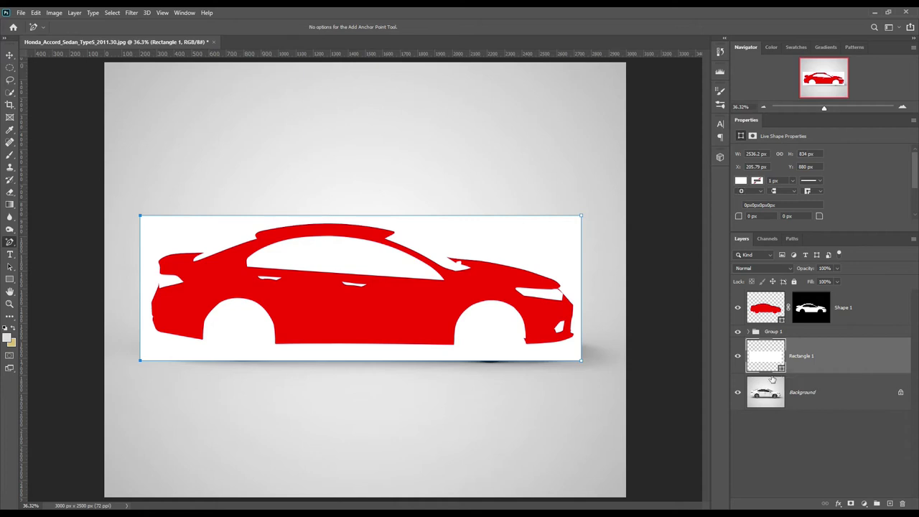
pyautogui.doubleClick(782, 369)
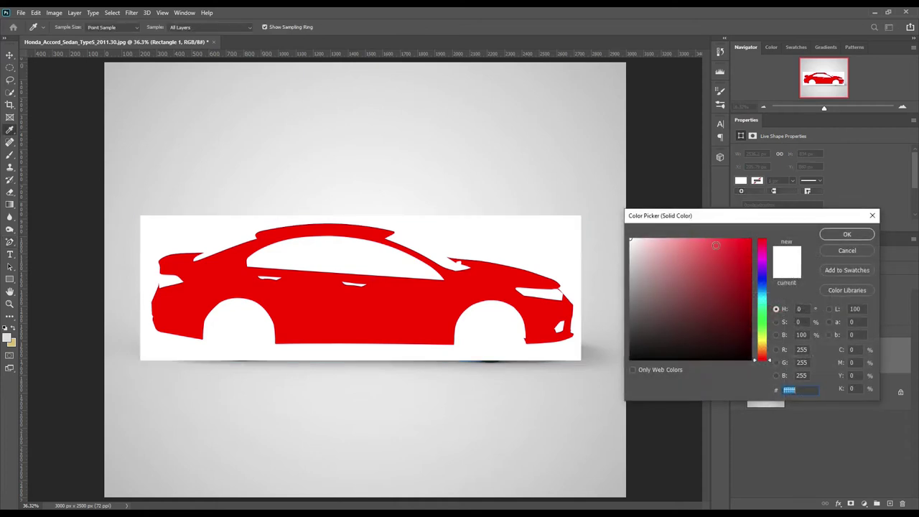
pyautogui.write('1e00ff')
pyautogui.click(827, 241)
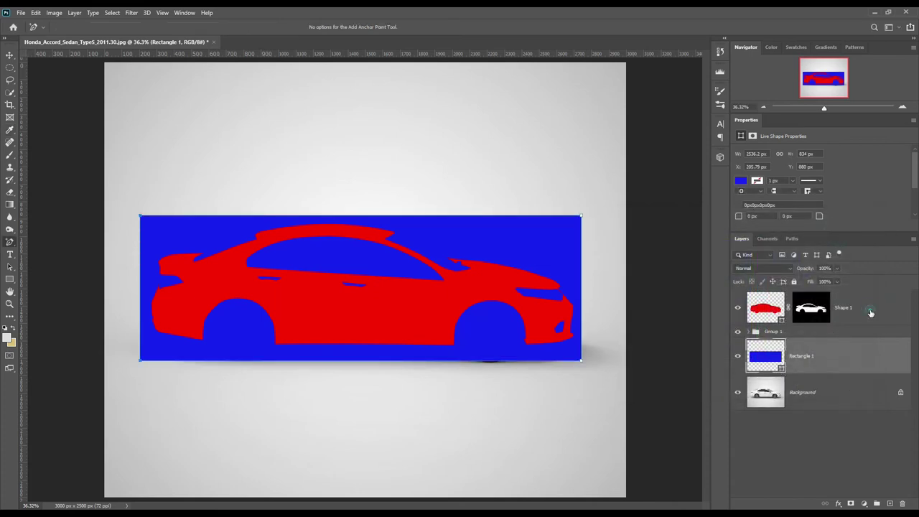
# - Hide the red Shape 1 layer and select Rectangle 1
pyautogui.click(739, 313)
pyautogui.click(737, 309)
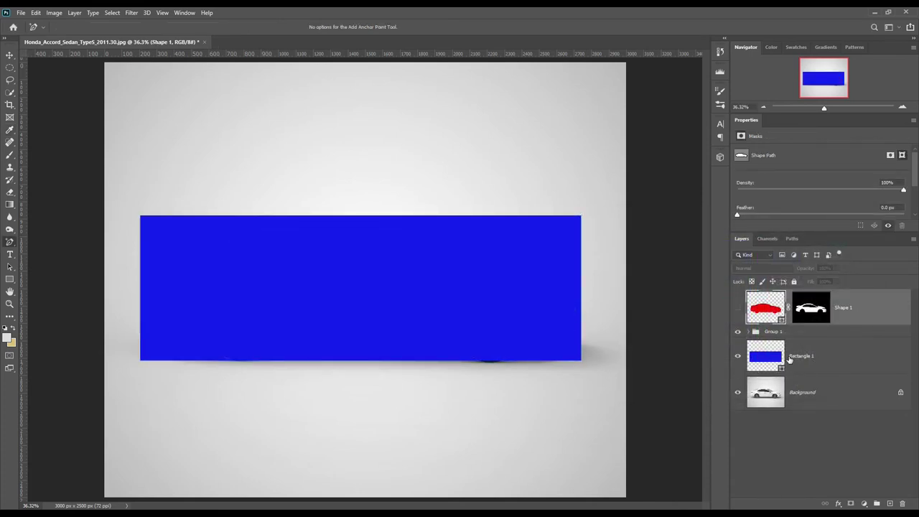
pyautogui.click(859, 366)
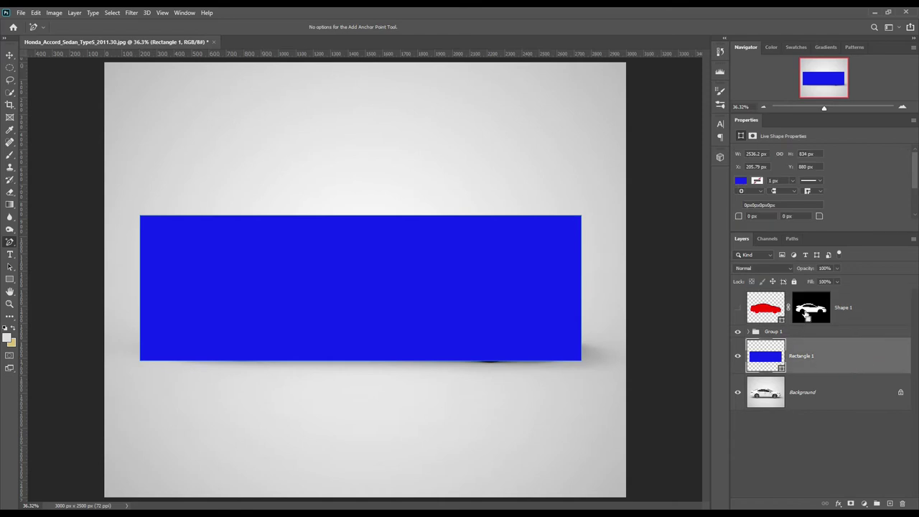
# - Convert Rectangle 1 to a smart object and mask it with Shape 1's car outline
pyautogui.rightClick(829, 355)
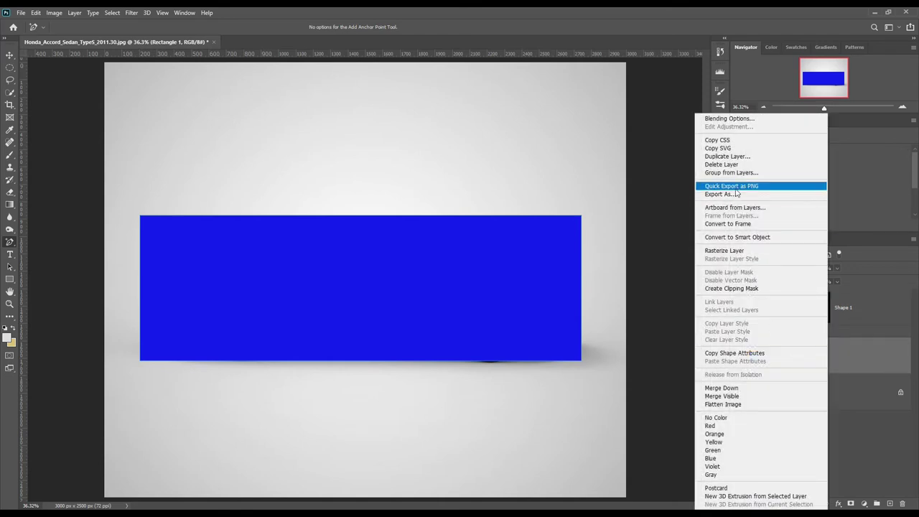
pyautogui.click(737, 237)
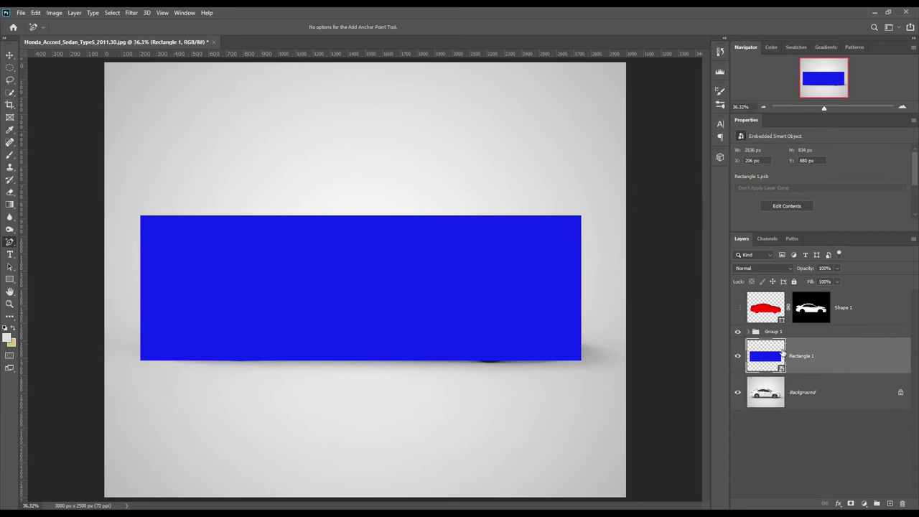
pyautogui.keyDown('ctrl'); pyautogui.click(810, 307); pyautogui.keyUp('ctrl')
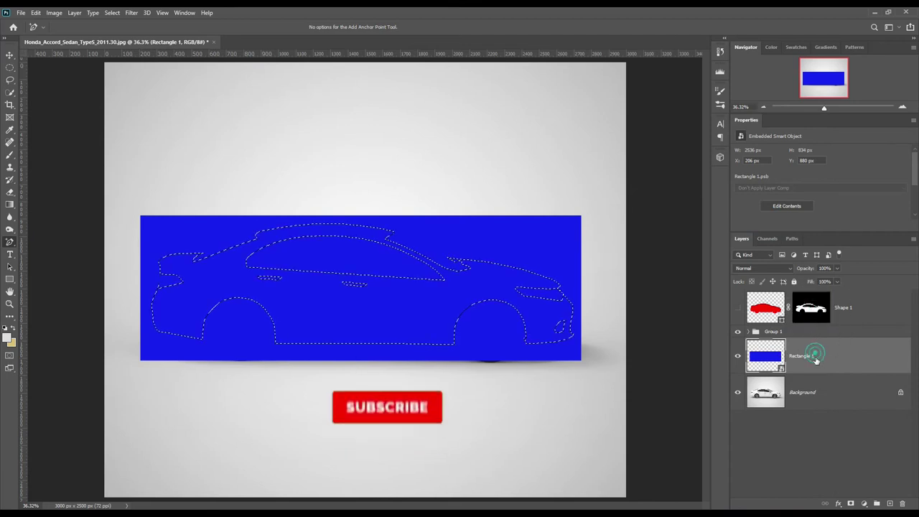
pyautogui.click(850, 504)
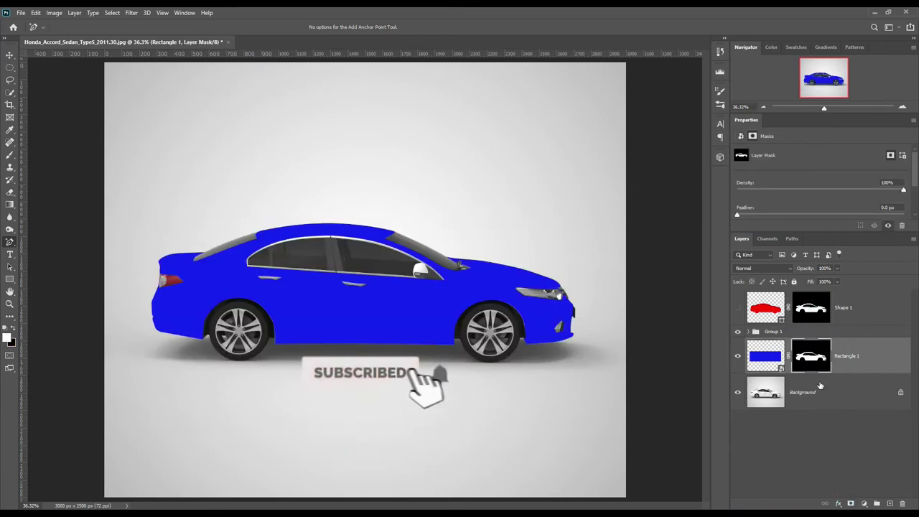
pyautogui.click(871, 357)
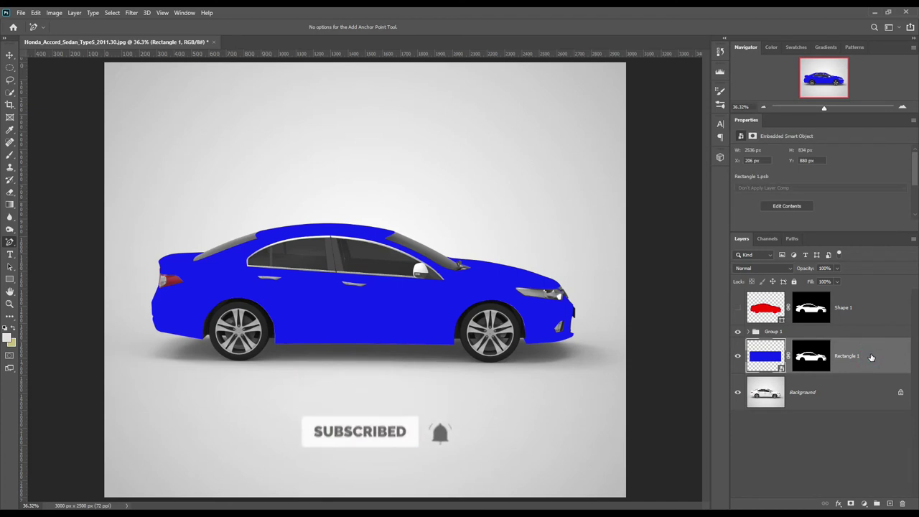
# - Copy the car from Background onto Layer 1 and place it above Rectangle 1
pyautogui.keyDown('ctrl'); pyautogui.click(810, 357); pyautogui.keyUp('ctrl')
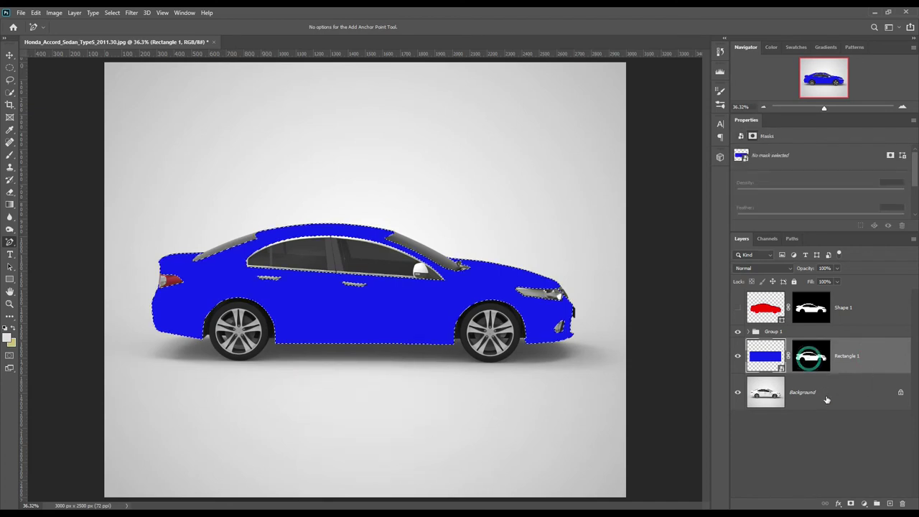
pyautogui.click(826, 398)
pyautogui.hotkey('ctrl', 'j')
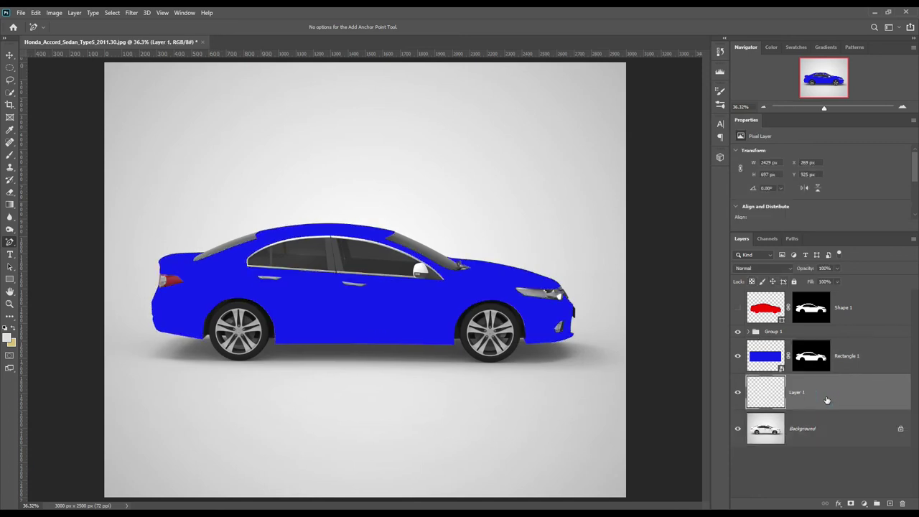
pyautogui.moveTo(826, 395); pyautogui.dragTo(824, 359)
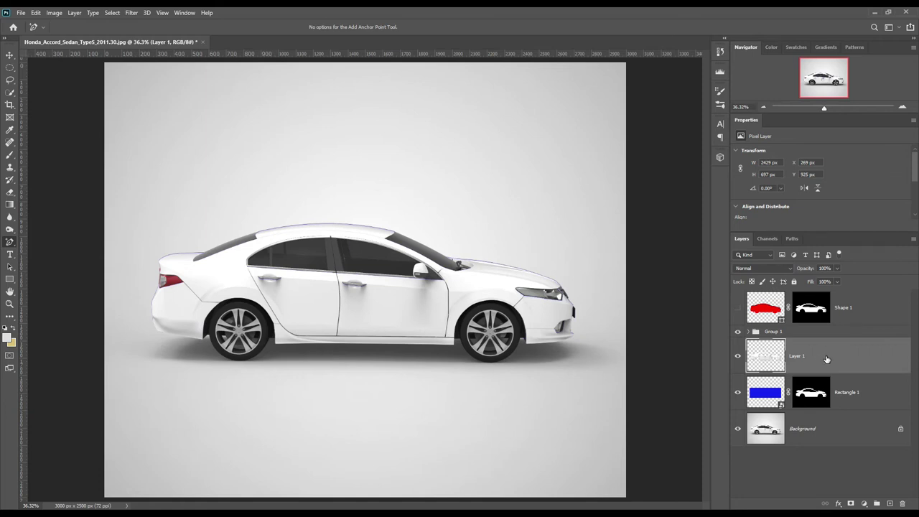
# - Make two hidden copies of Layer 1 and set Layer 1's blend mode to Linear Burn
pyautogui.hotkey('ctrl', 'j')
pyautogui.hotkey('ctrl', 'j')
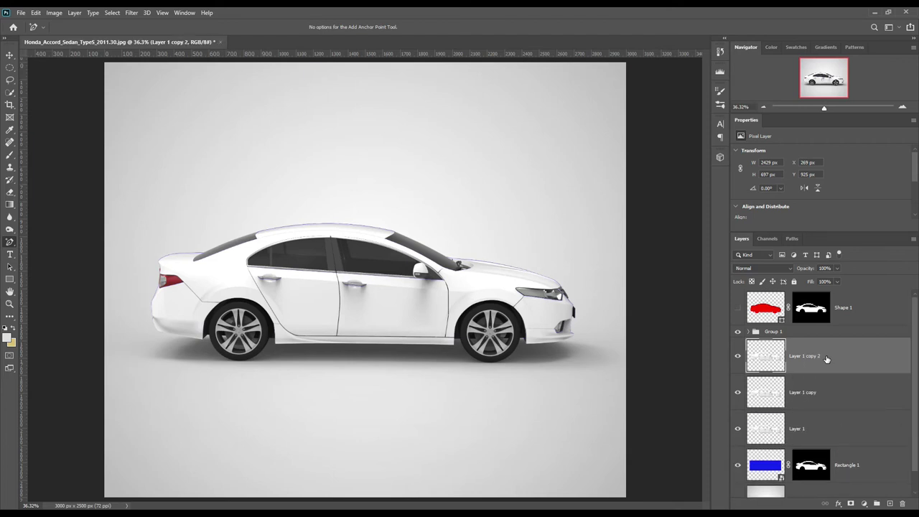
pyautogui.click(737, 356)
pyautogui.click(738, 392)
pyautogui.click(831, 437)
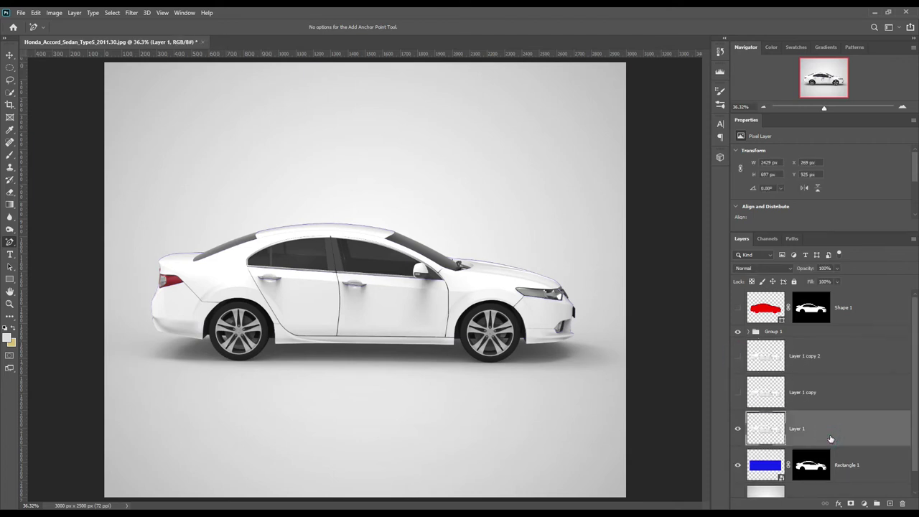
pyautogui.click(768, 270)
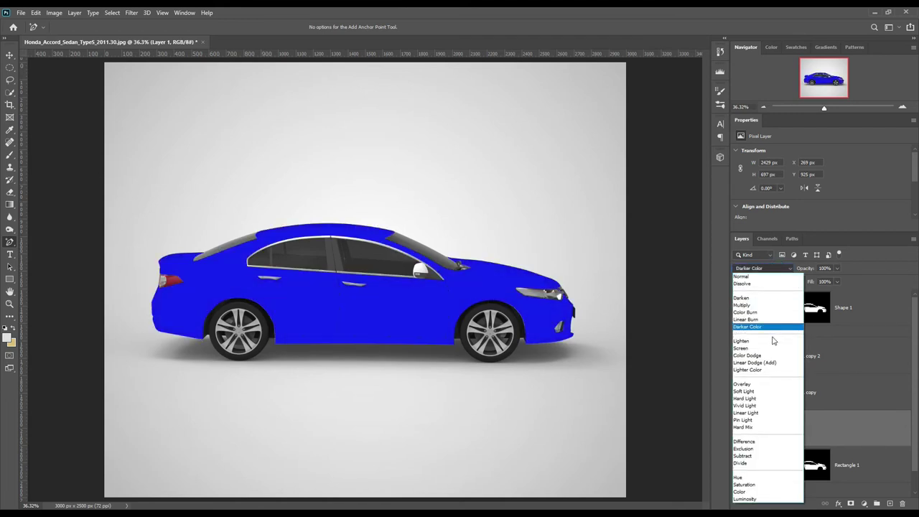
pyautogui.click(761, 319)
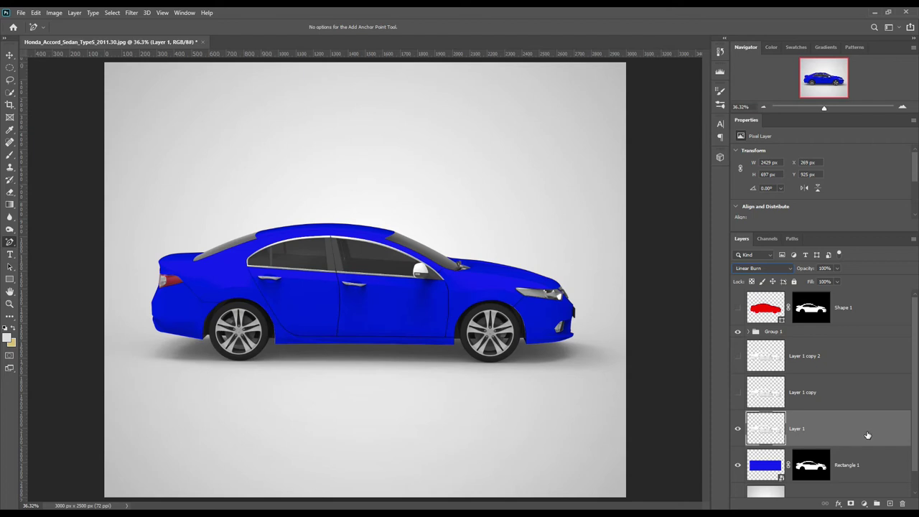
pyautogui.click(840, 395)
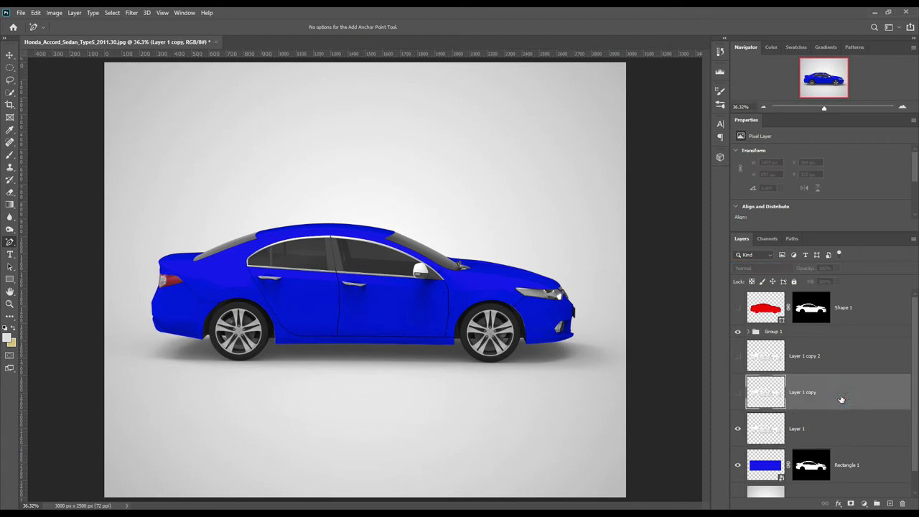
# - Show Layer 1 copy in Linear Dodge (Add) with Levels input 200, output 120
pyautogui.click(737, 393)
pyautogui.click(781, 268)
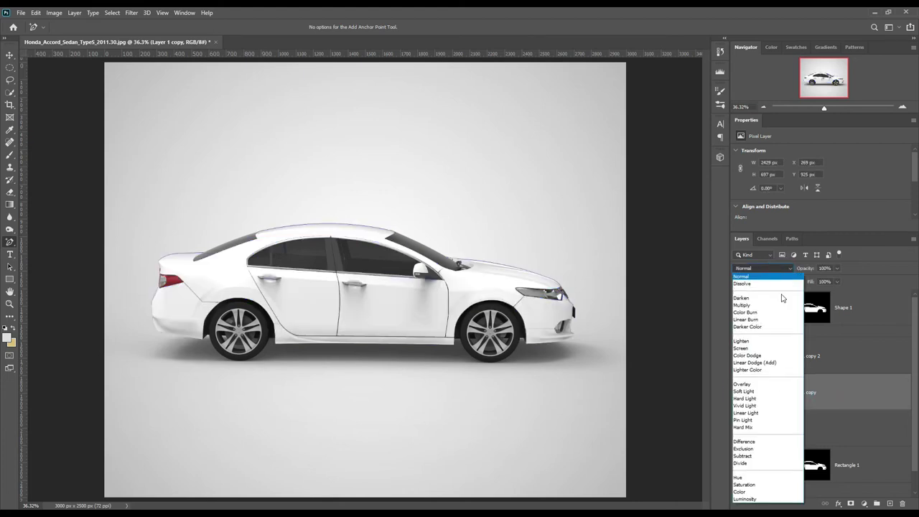
pyautogui.click(774, 365)
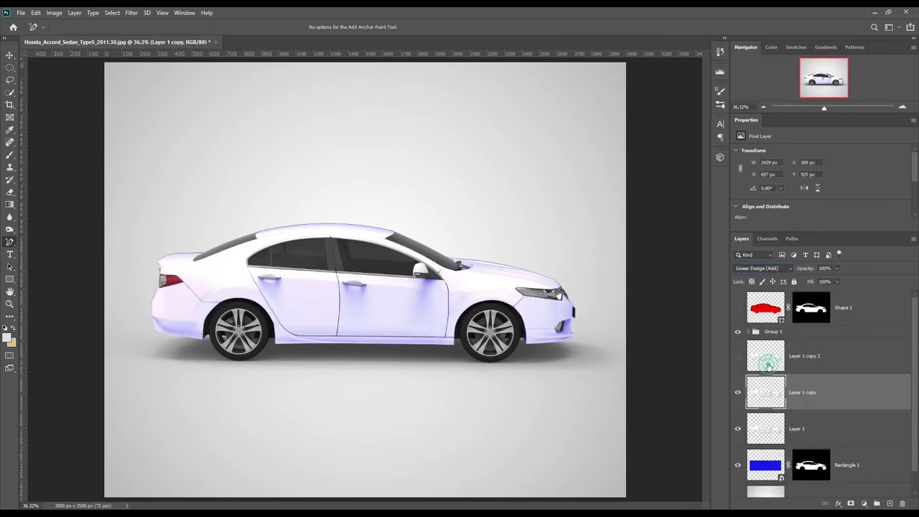
pyautogui.click(56, 12)
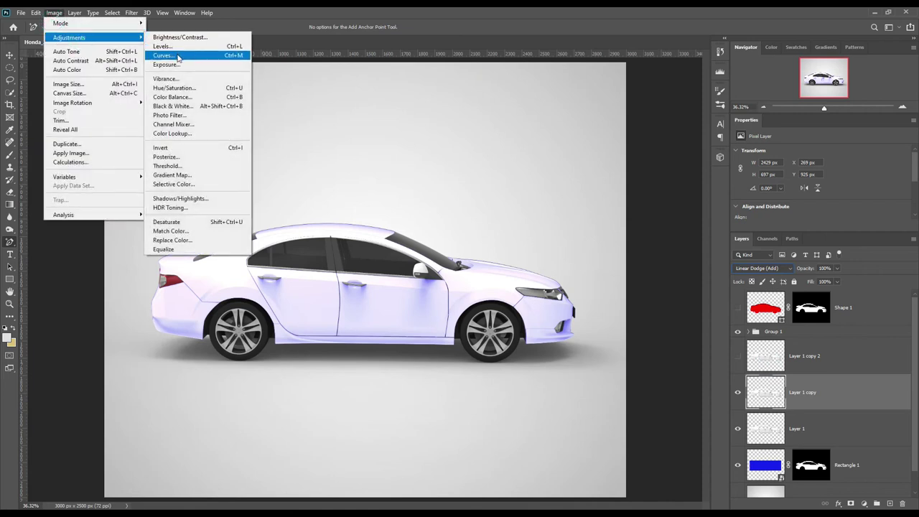
pyautogui.click(176, 46)
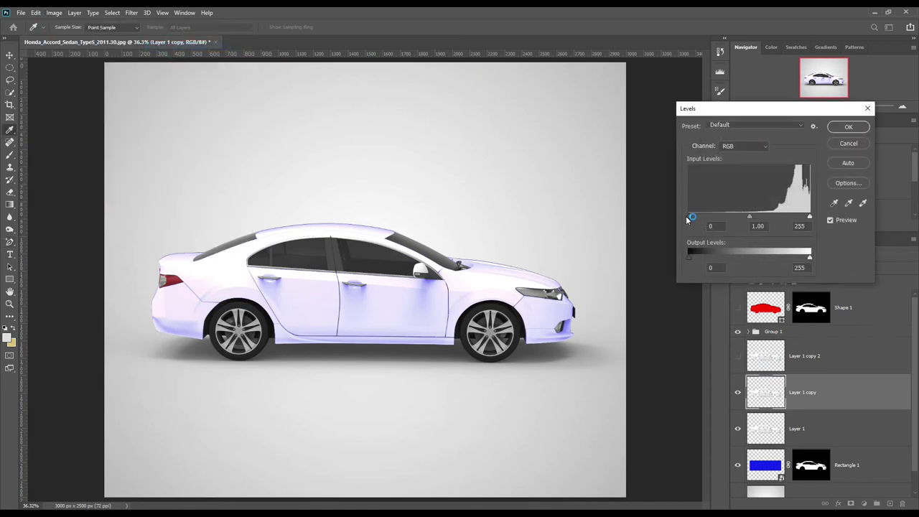
pyautogui.moveTo(691, 217); pyautogui.dragTo(782, 216)
pyautogui.moveTo(810, 259); pyautogui.dragTo(746, 258)
pyautogui.click(847, 127)
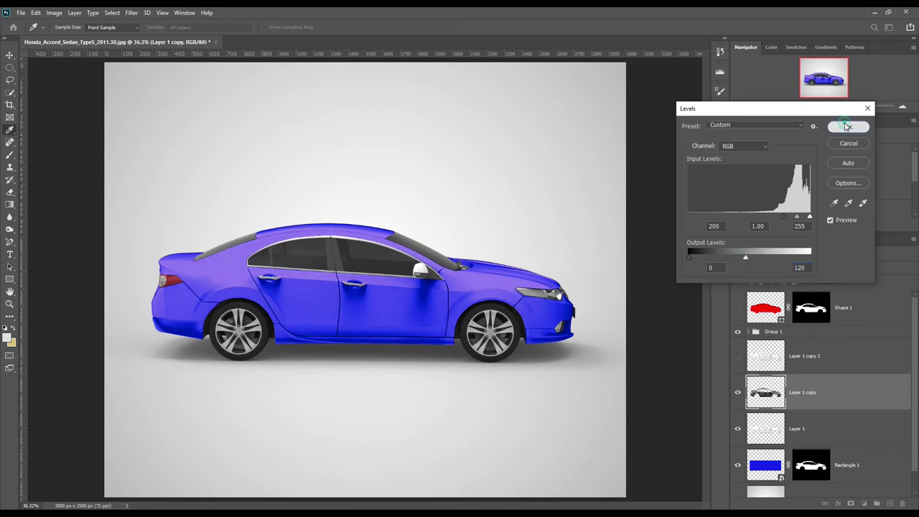
# - Show Layer 1 copy 2 and set its blend mode to Screen
pyautogui.click(738, 353)
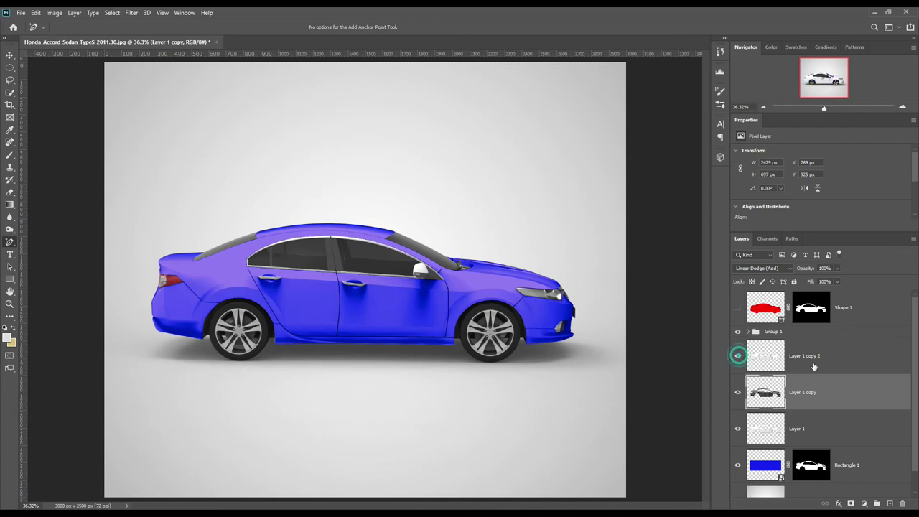
pyautogui.click(766, 355)
pyautogui.click(780, 270)
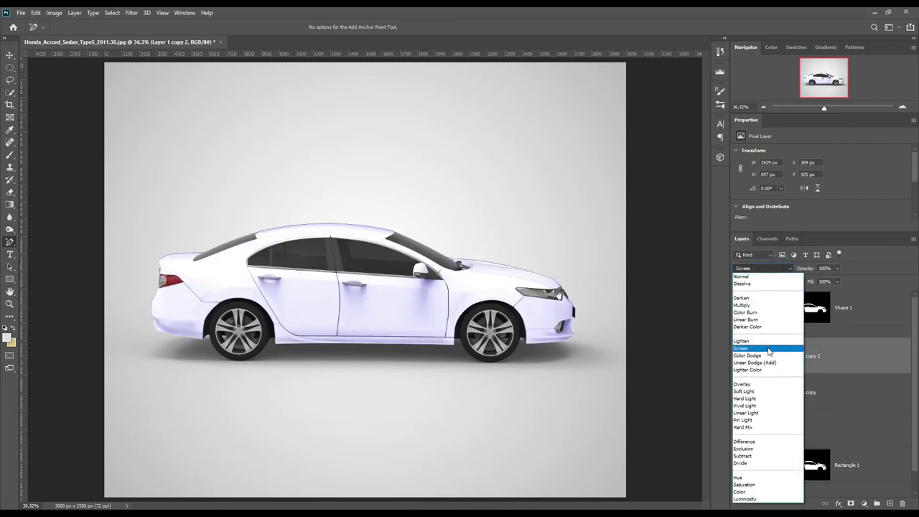
pyautogui.click(761, 349)
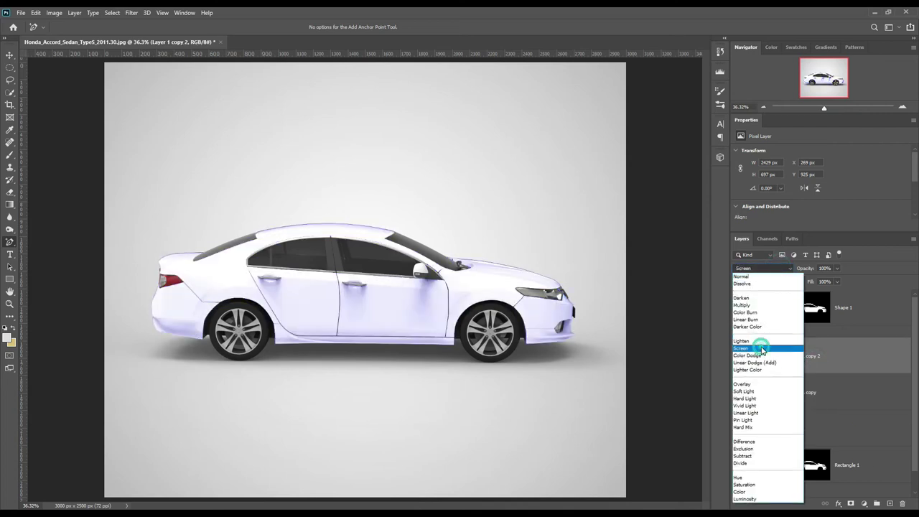
# - Apply Levels to Layer 1 copy 2 with black input 226 and white output 163
pyautogui.click(54, 12)
pyautogui.click(70, 37)
pyautogui.click(163, 46)
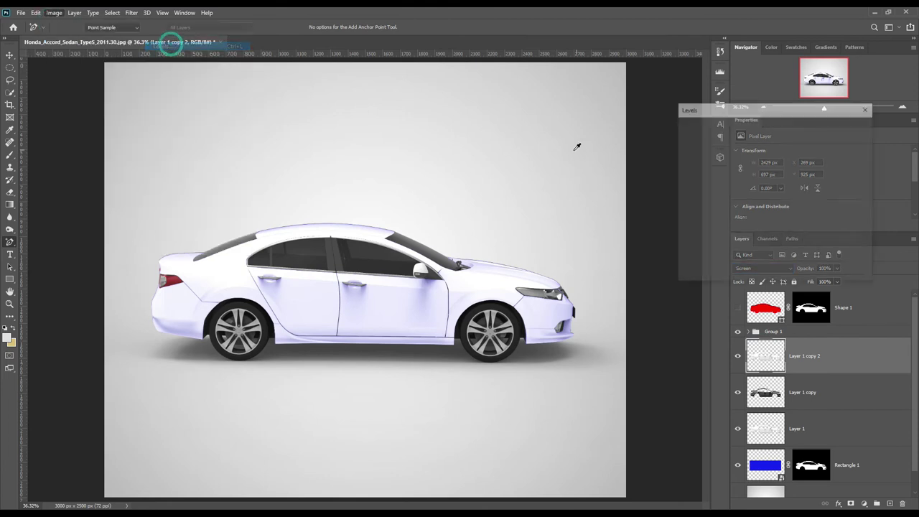
pyautogui.moveTo(689, 216); pyautogui.dragTo(797, 219)
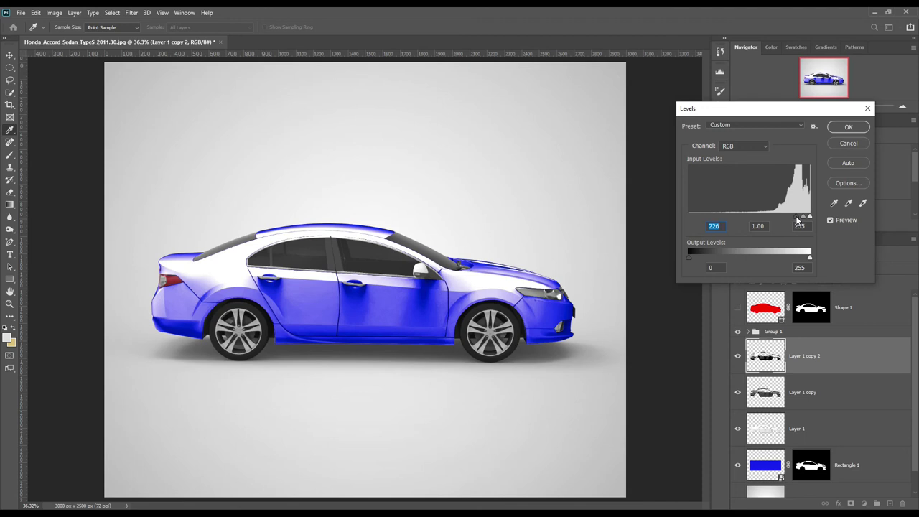
pyautogui.moveTo(808, 260); pyautogui.dragTo(794, 258)
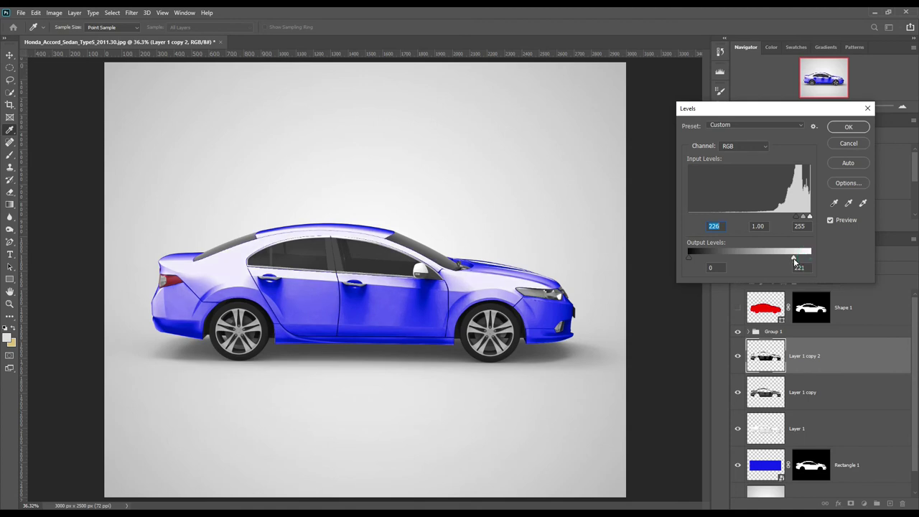
pyautogui.click(786, 260)
pyautogui.click(785, 260)
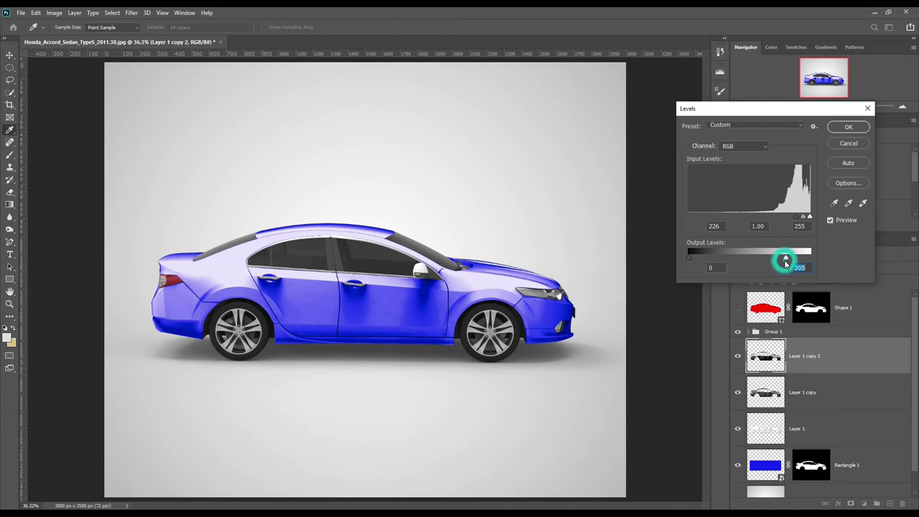
pyautogui.moveTo(784, 260); pyautogui.dragTo(770, 258)
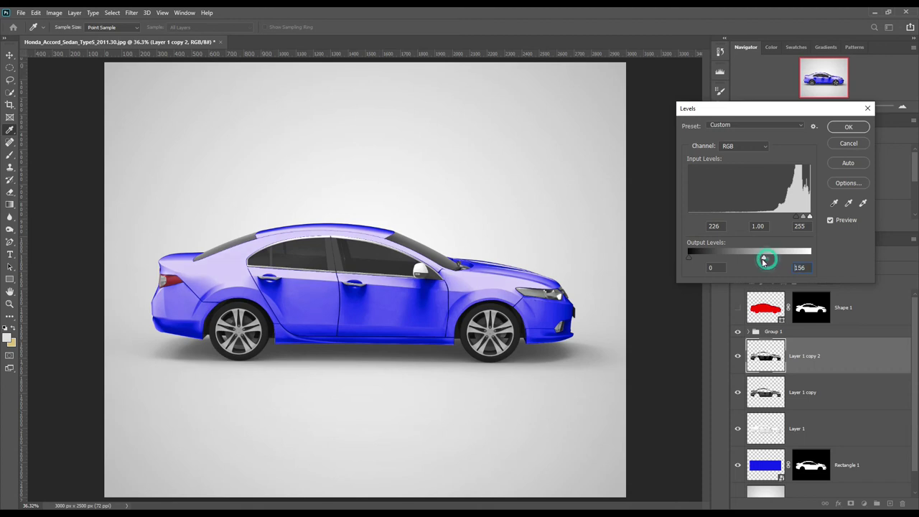
pyautogui.moveTo(760, 259); pyautogui.dragTo(766, 257)
pyautogui.click(848, 126)
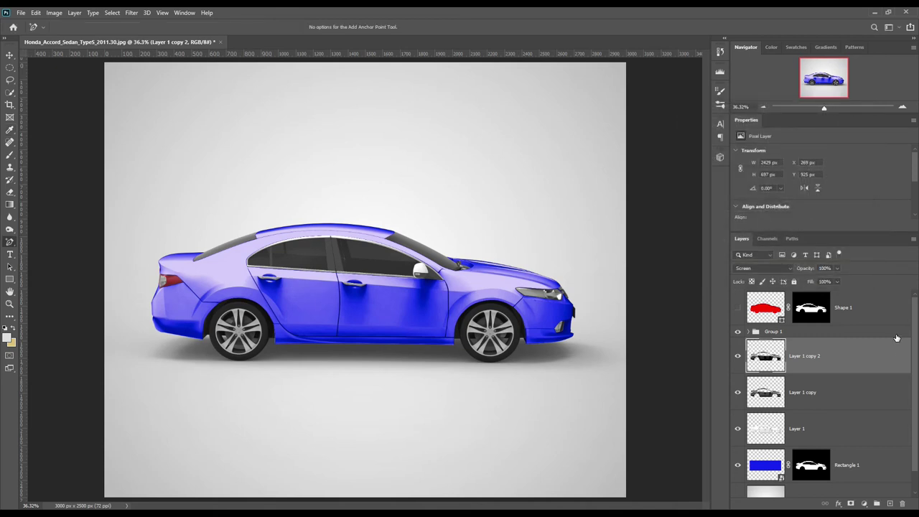
# - Put the three Layer 1 car layers into a new group named FX
pyautogui.click(871, 357)
pyautogui.keyDown('shift'); pyautogui.click(848, 428); pyautogui.keyUp('shift')
pyautogui.moveTo(862, 412); pyautogui.dragTo(876, 504)
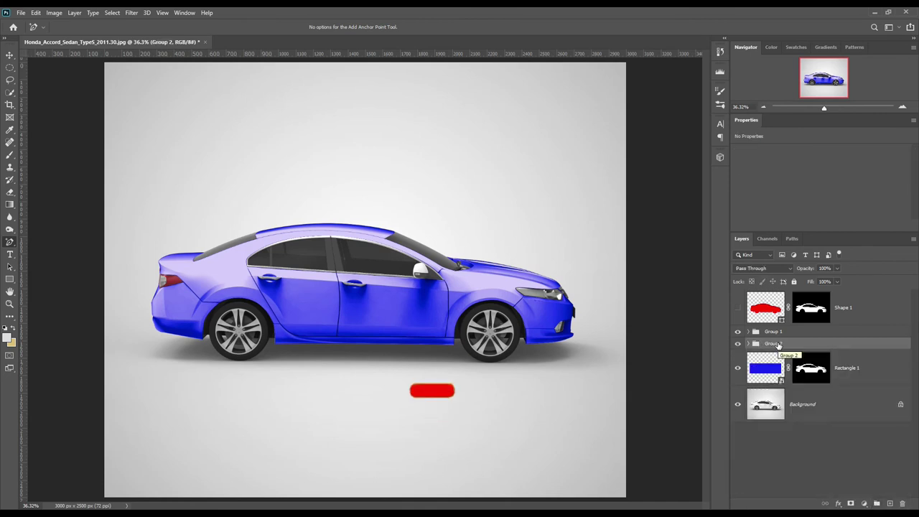
pyautogui.doubleClick(774, 344)
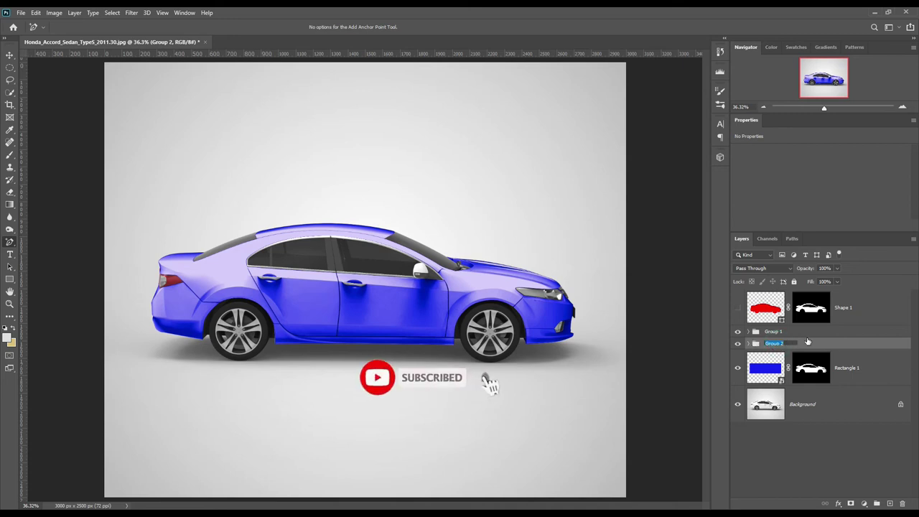
pyautogui.write('F')
pyautogui.press('Return')
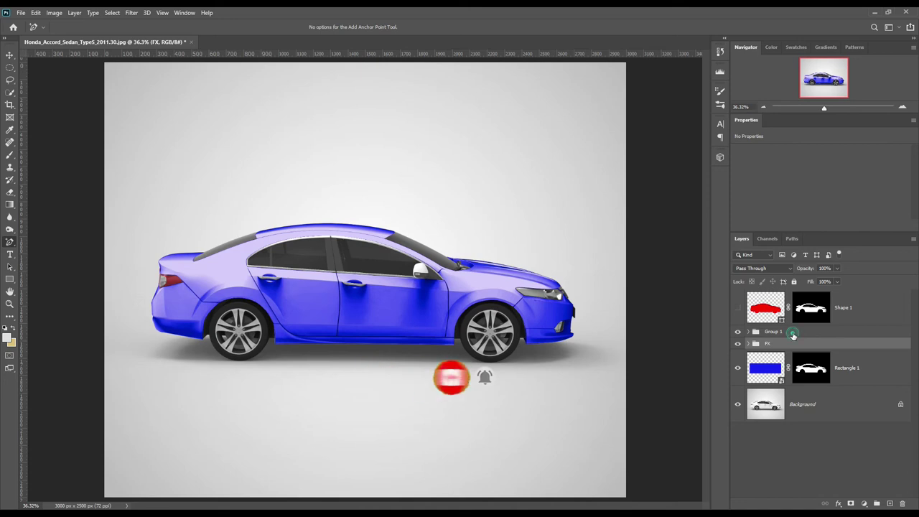
# - Move Shape 1 into Group 1 and rename the group Object ID
pyautogui.click(794, 333)
pyautogui.click(749, 331)
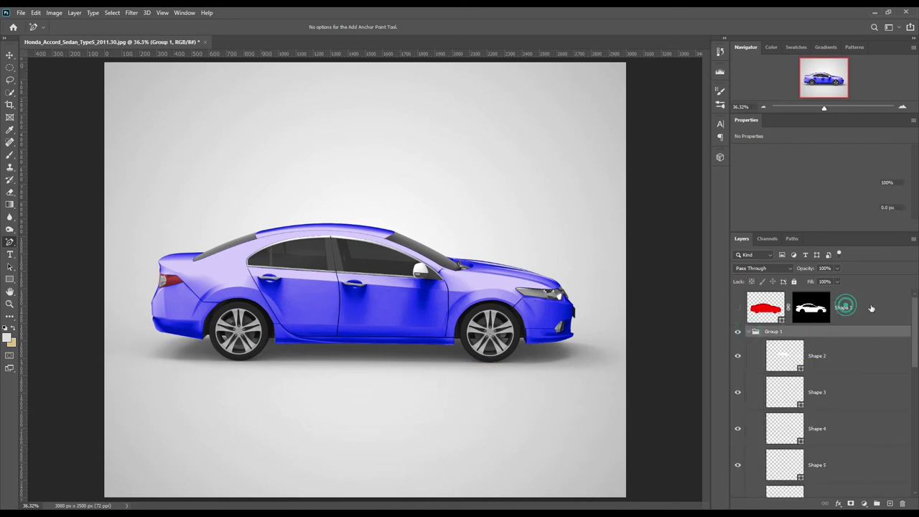
pyautogui.moveTo(845, 309); pyautogui.dragTo(764, 347)
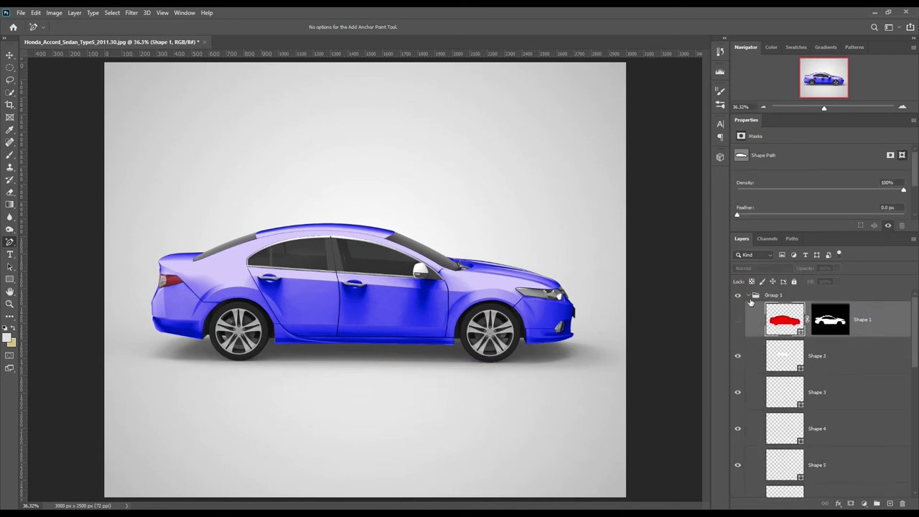
pyautogui.click(749, 297)
pyautogui.doubleClick(774, 295)
pyautogui.write('C')
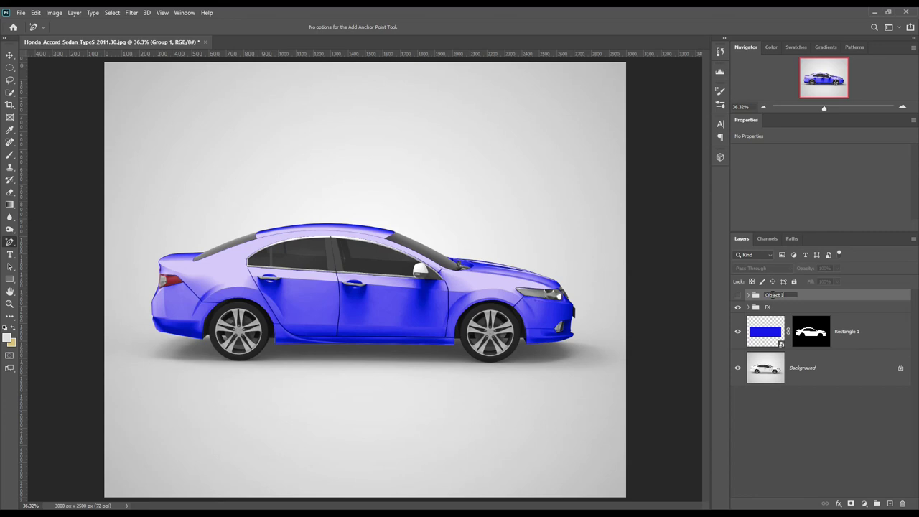
pyautogui.press('Return')
pyautogui.click(869, 339)
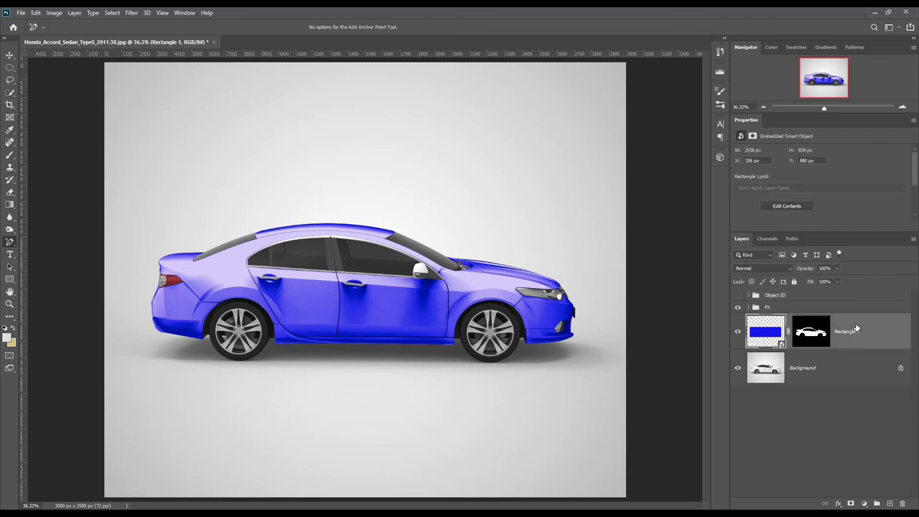
# - Load the car outline from Shape 1 and invert the selection on Background
pyautogui.click(754, 296)
pyautogui.click(748, 295)
pyautogui.keyDown('ctrl'); pyautogui.click(790, 327); pyautogui.keyUp('ctrl')
pyautogui.click(749, 295)
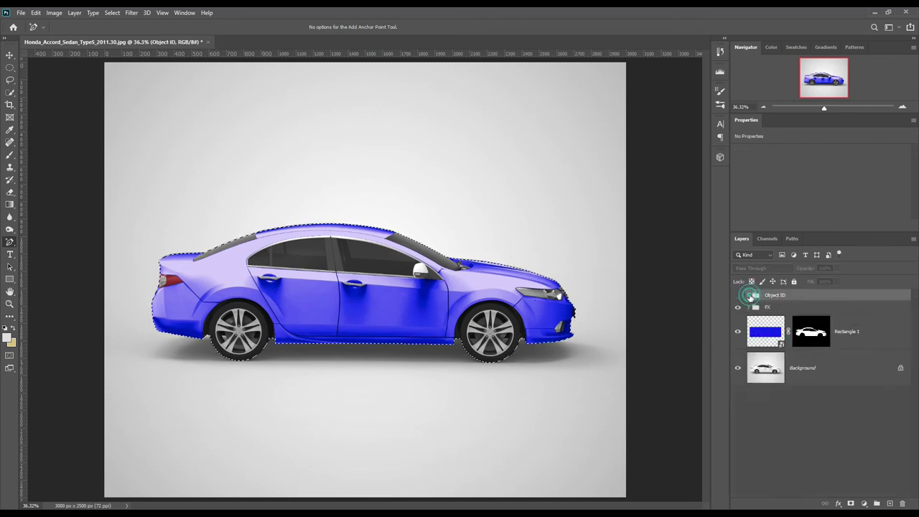
pyautogui.click(837, 366)
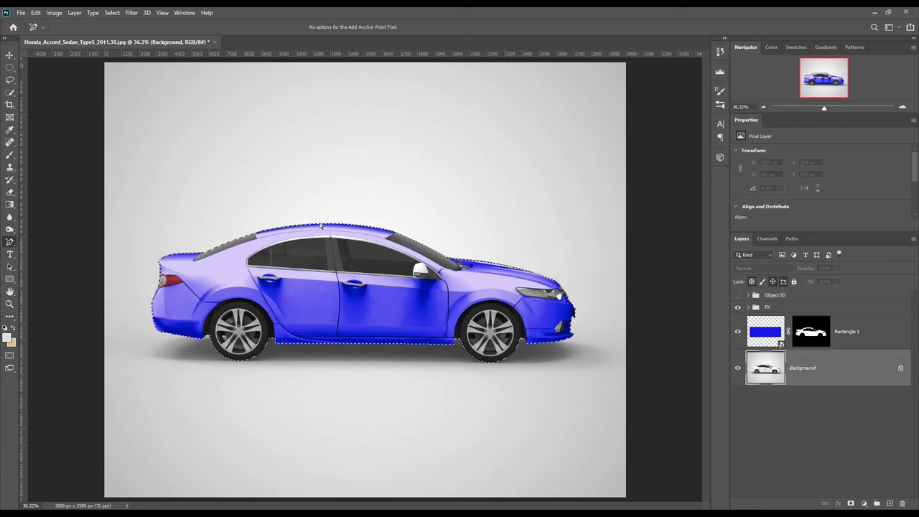
pyautogui.click(112, 13)
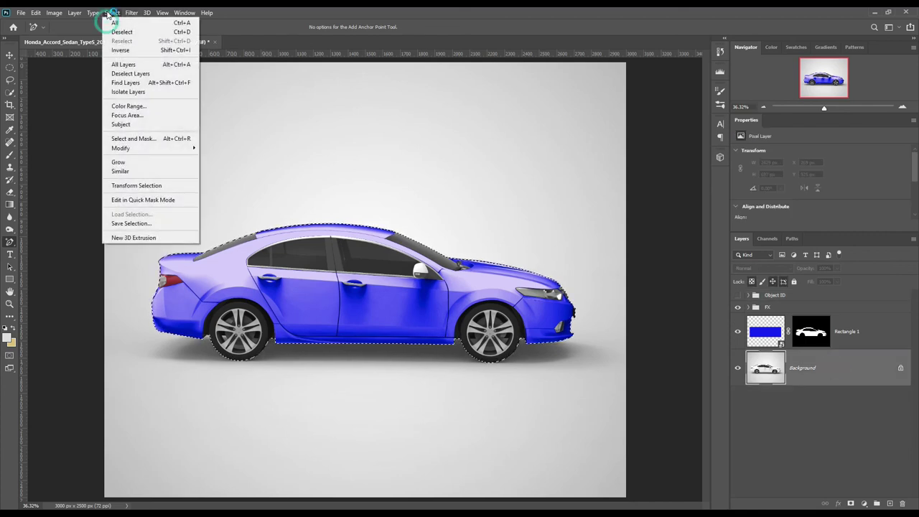
pyautogui.click(139, 56)
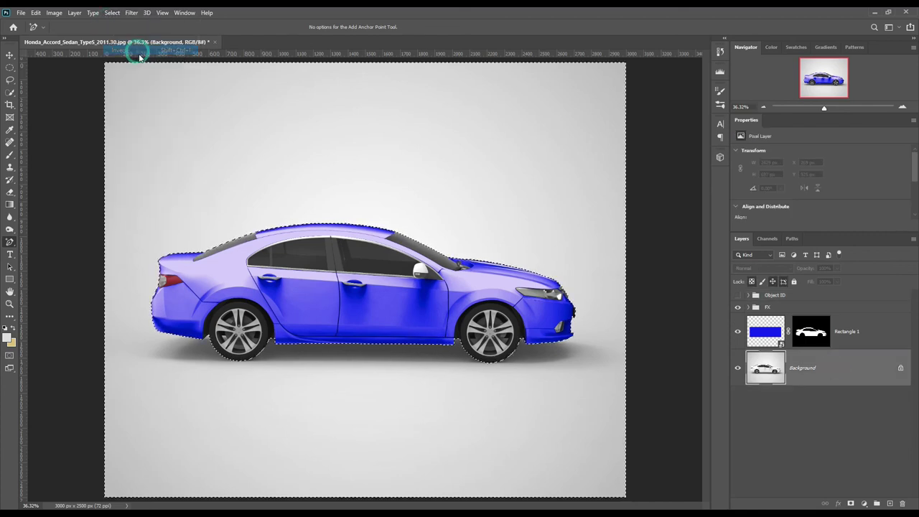
# - Add a Solid Color fill layer over the backdrop with Linear Burn blending
pyautogui.click(865, 504)
pyautogui.click(869, 332)
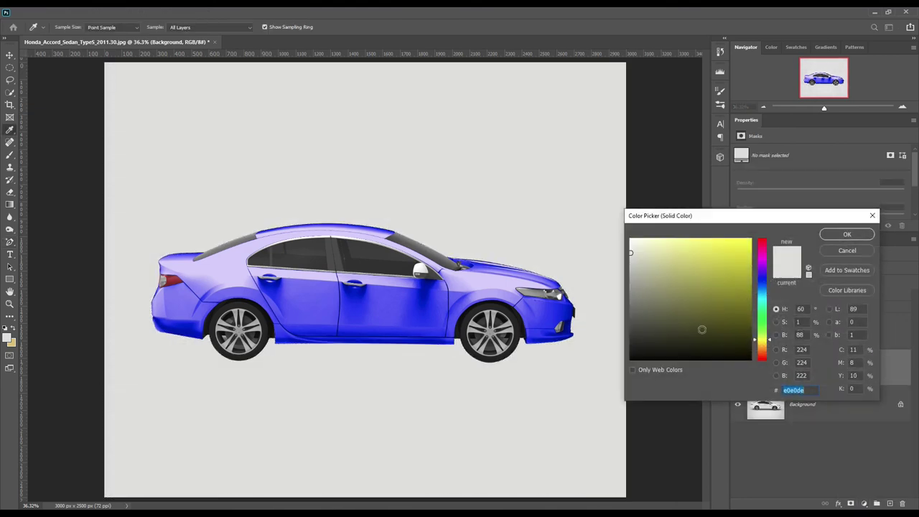
pyautogui.write('3a39ff')
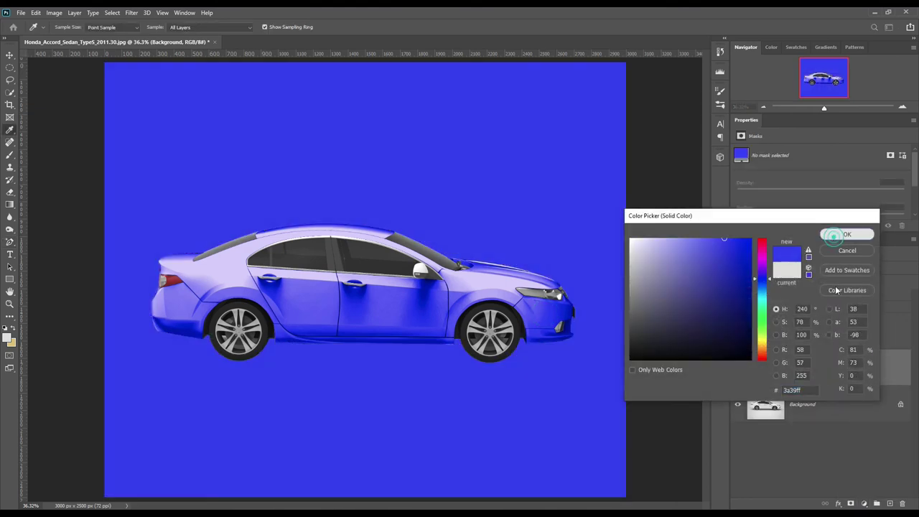
pyautogui.click(775, 268)
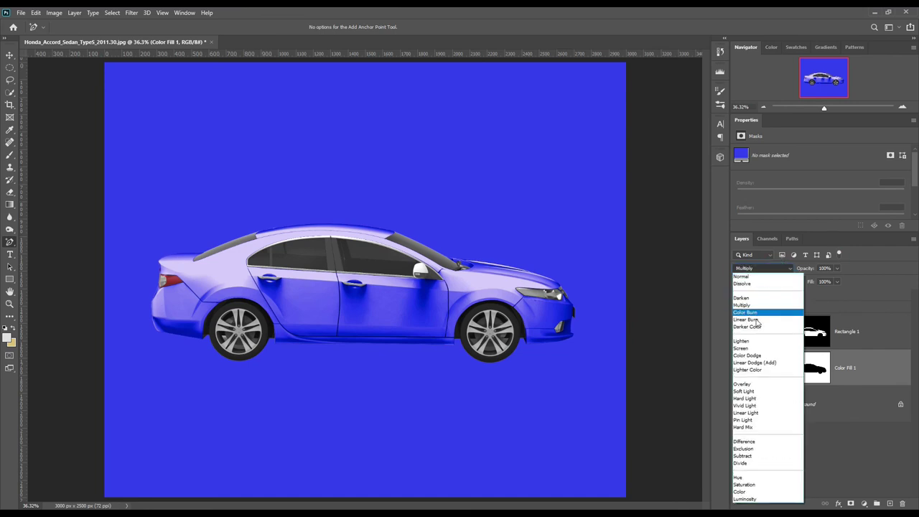
pyautogui.click(754, 322)
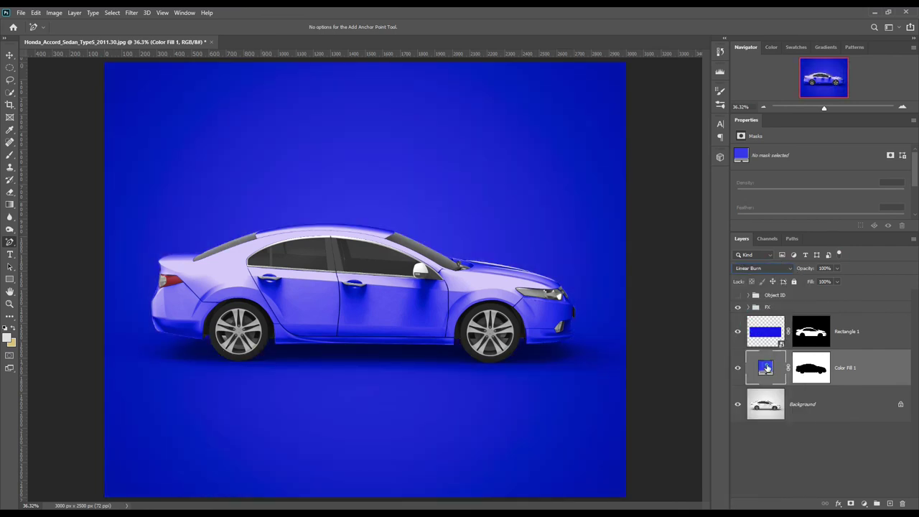
# - Change the fill colour to warm orange-yellow #fdcd6f
pyautogui.doubleClick(767, 368)
pyautogui.moveTo(699, 238); pyautogui.dragTo(659, 234)
pyautogui.moveTo(764, 291); pyautogui.dragTo(764, 348)
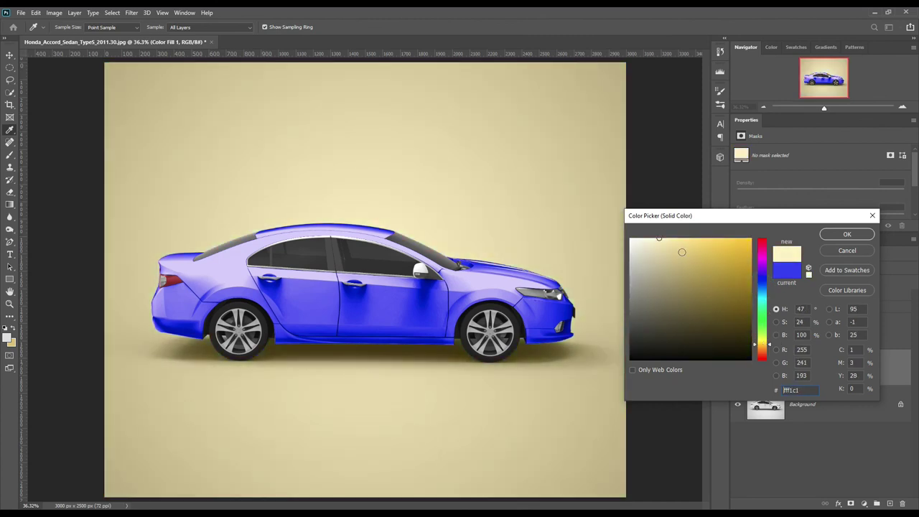
pyautogui.moveTo(670, 242); pyautogui.dragTo(697, 239)
pyautogui.moveTo(763, 348); pyautogui.dragTo(763, 349)
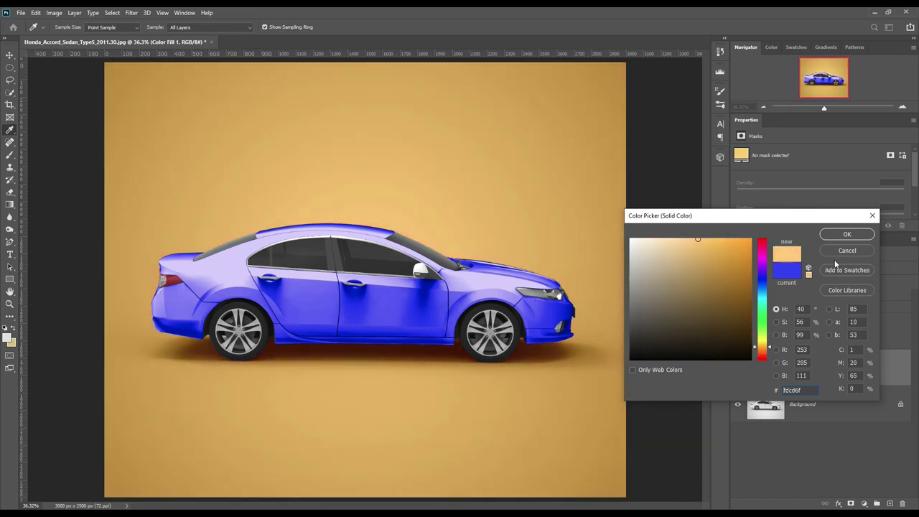
pyautogui.click(847, 234)
pyautogui.click(845, 400)
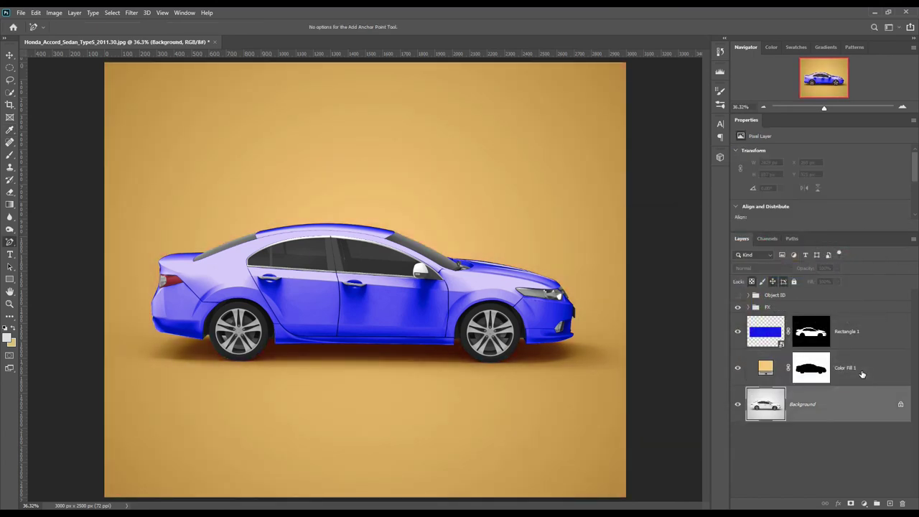
pyautogui.click(862, 374)
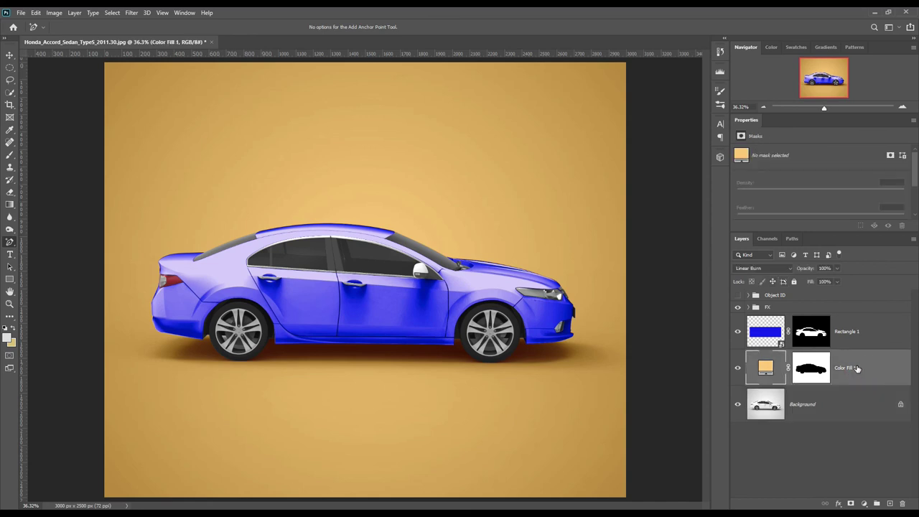
# - Open the Rectangle 1 wrap graphic and recolour its rectangle yellow
pyautogui.doubleClick(780, 344)
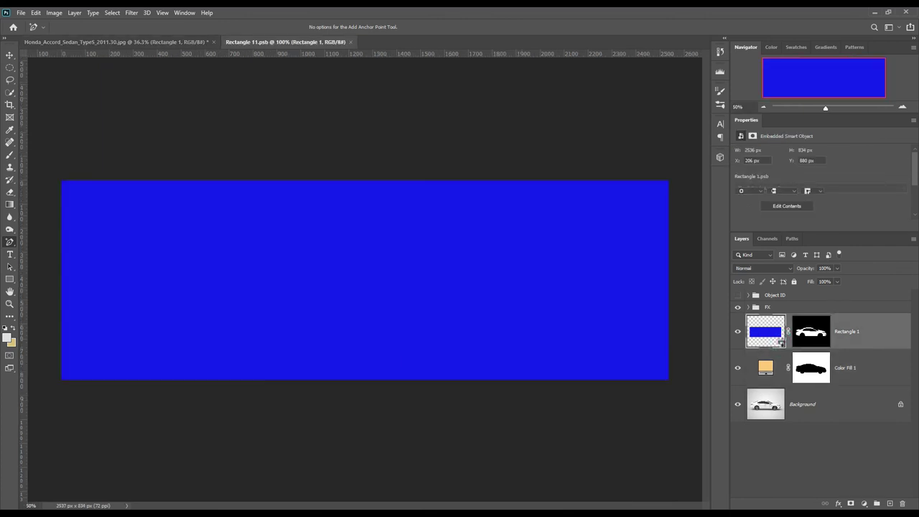
pyautogui.doubleClick(765, 298)
pyautogui.click(841, 234)
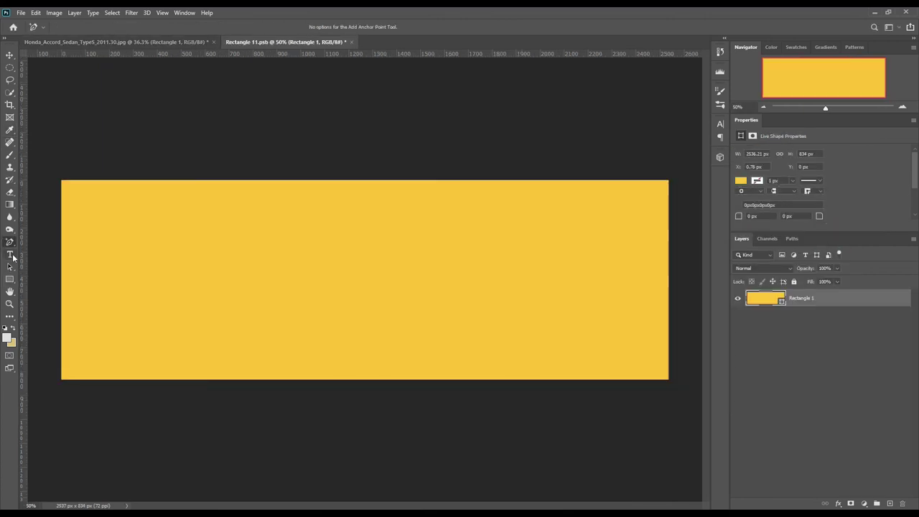
# - Replace the placeholder text with 'MOCKUP ART' and a 'CAR MOCKUP' line beneath
pyautogui.press('BackSpace')
pyautogui.write('MOCKUP ART')
pyautogui.hotkey('ctrl', 'Return')
pyautogui.click(316, 313)
pyautogui.write('CAR MOCKUP')
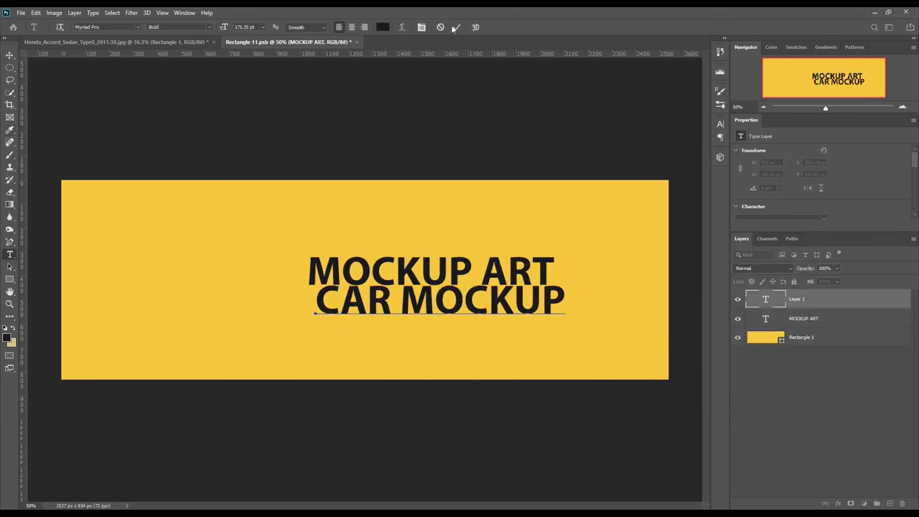
pyautogui.click(10, 54)
pyautogui.moveTo(352, 305); pyautogui.dragTo(344, 309)
# - Scale both text lines down and change the heading to 'Mockupart' in Mustard font
pyautogui.keyDown('shift'); pyautogui.click(804, 318); pyautogui.keyUp('shift')
pyautogui.hotkey('ctrl', 't')
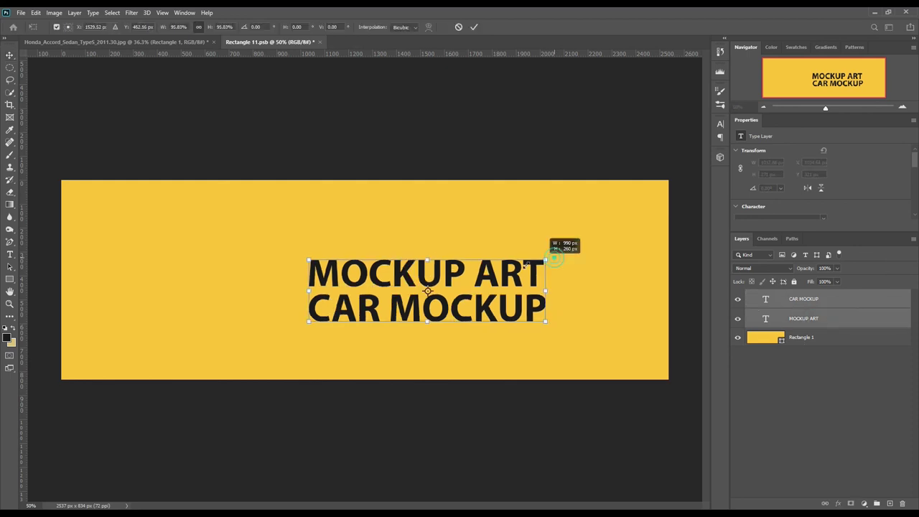
pyautogui.moveTo(556, 256); pyautogui.dragTo(447, 283)
pyautogui.press('Return')
pyautogui.doubleClick(765, 318)
pyautogui.click(138, 26)
pyautogui.write('Mustard')
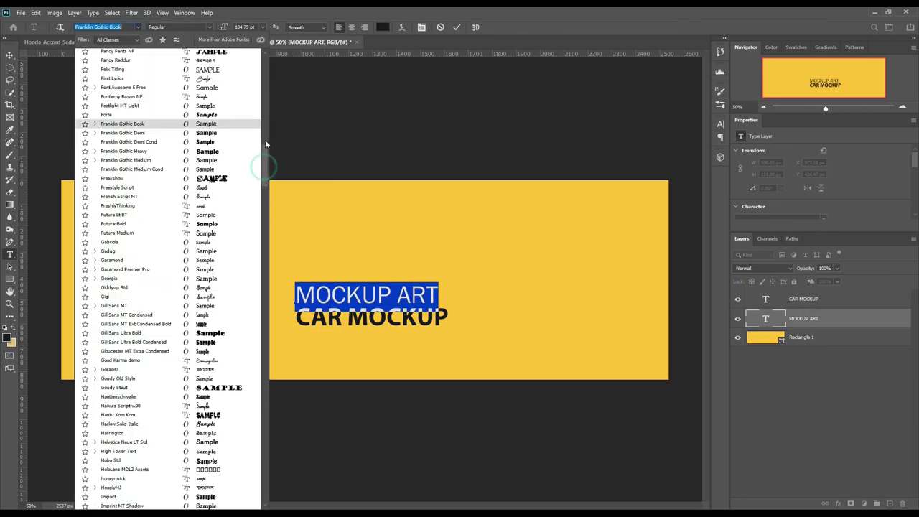
pyautogui.press('Return')
pyautogui.write('Mockupart')
pyautogui.click(10, 54)
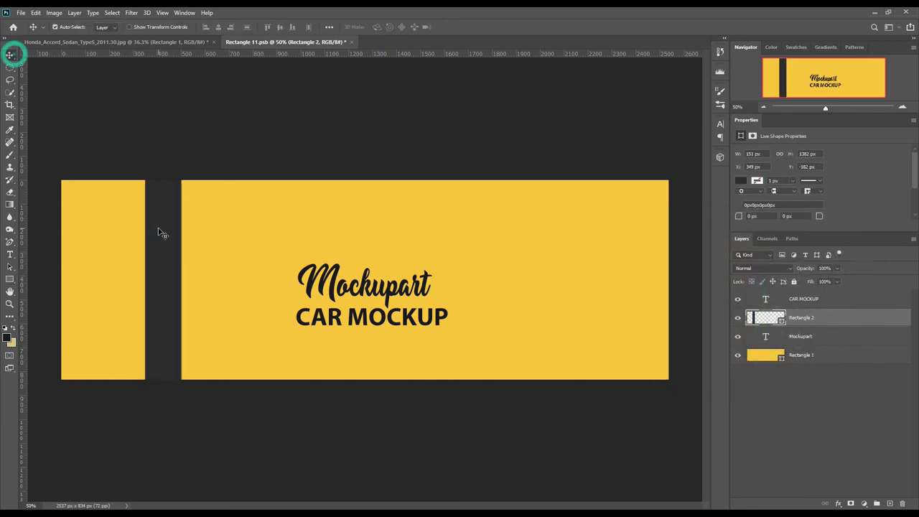
# - Duplicate the dark bar and rotate both into diagonal stripes
pyautogui.moveTo(158, 232); pyautogui.dragTo(211, 252)
pyautogui.hotkey('ctrl', 't')
pyautogui.moveTo(230, 481); pyautogui.dragTo(258, 420)
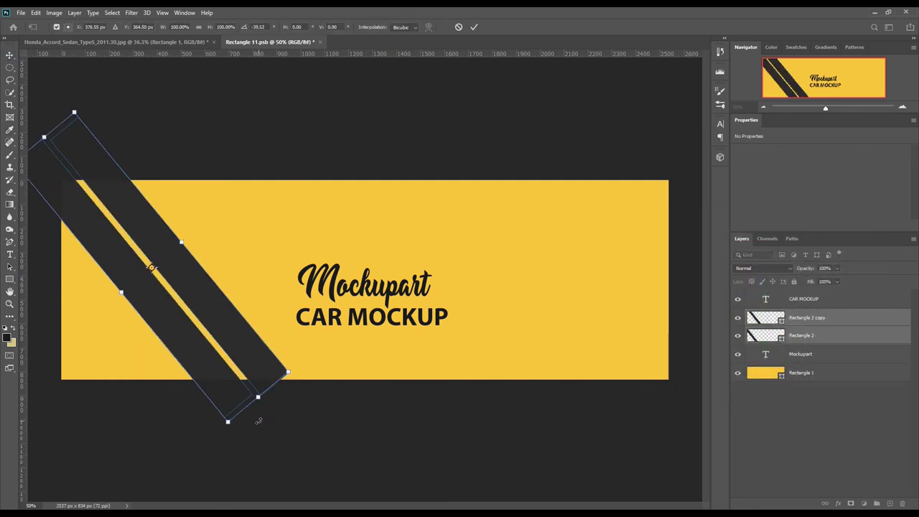
pyautogui.click(474, 27)
# - Save the wrap graphic and return to the car mockup document
pyautogui.click(20, 13)
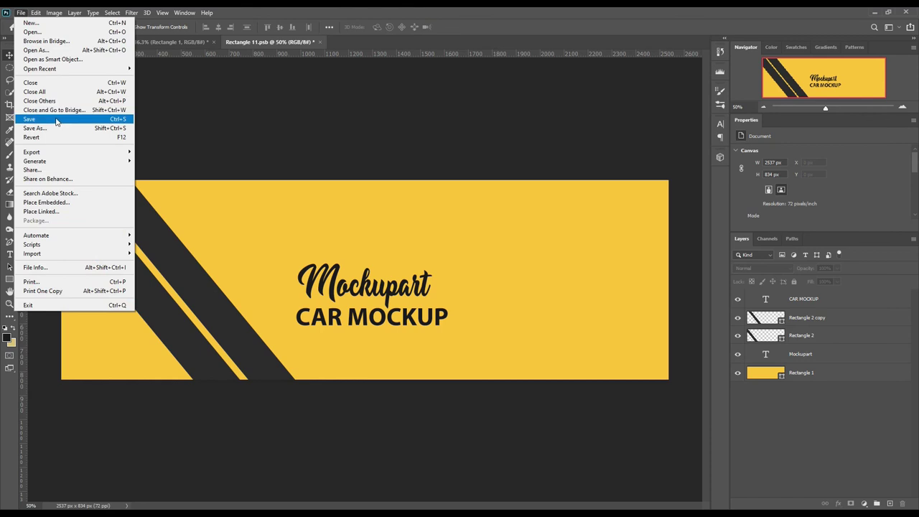
pyautogui.click(55, 119)
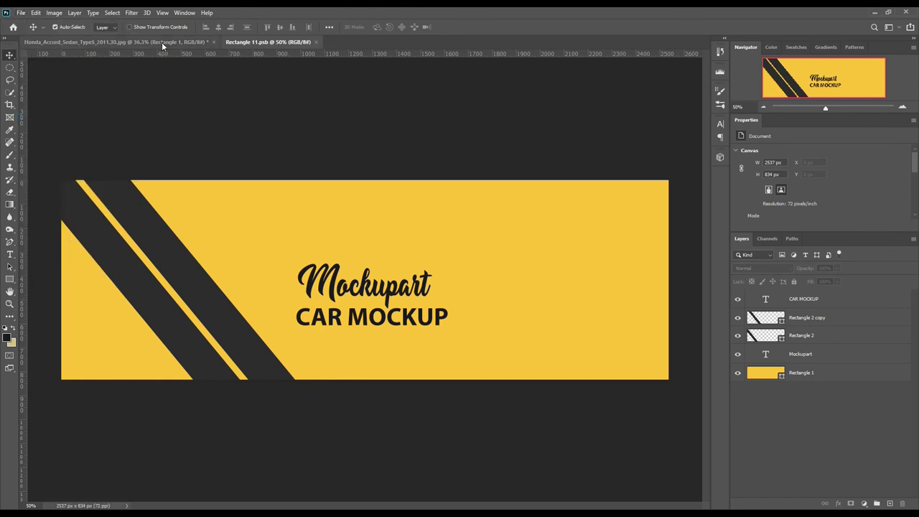
pyautogui.click(162, 43)
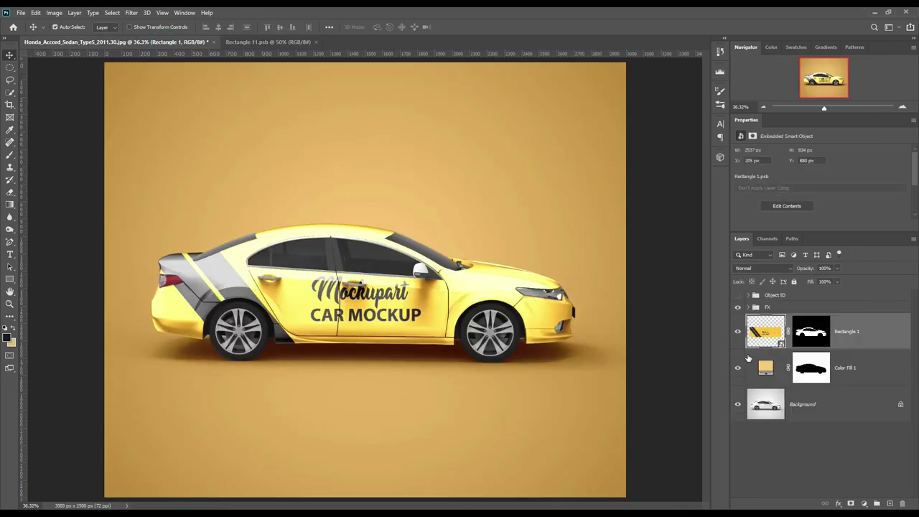
# - In the FX group, lower Layer 1 copy's Fill to 10%, then select Color Fill 1
pyautogui.click(749, 307)
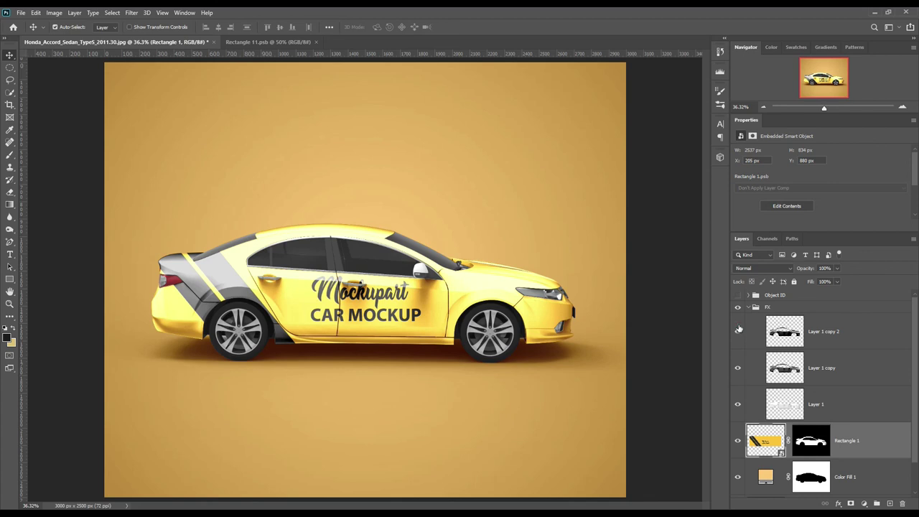
pyautogui.click(739, 329)
pyautogui.click(739, 329)
pyautogui.click(838, 370)
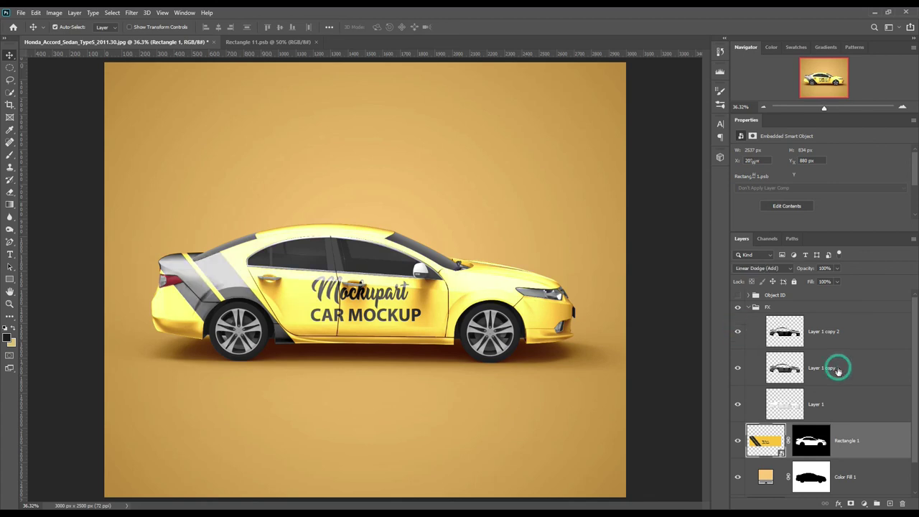
pyautogui.moveTo(812, 281)
pyautogui.mouseDown()
pyautogui.moveTo(793, 285)
pyautogui.moveTo(806, 285)
pyautogui.mouseUp()
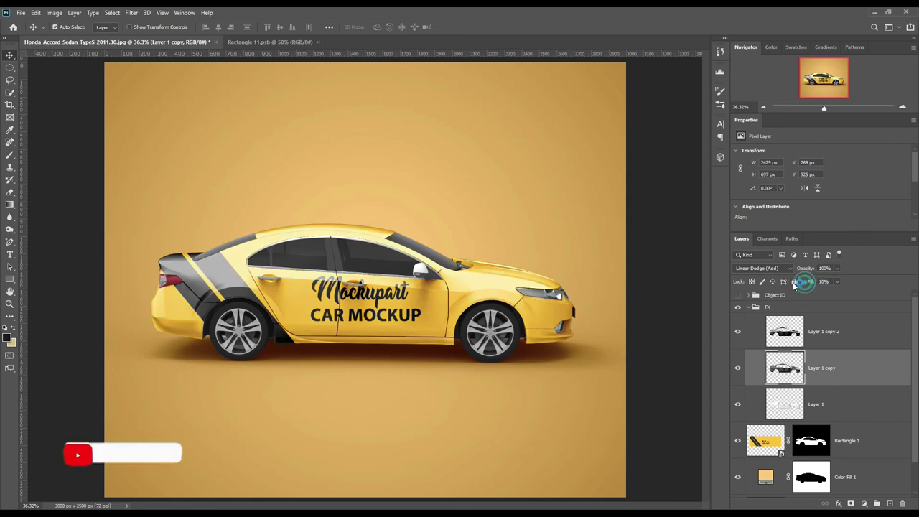
pyautogui.click(830, 331)
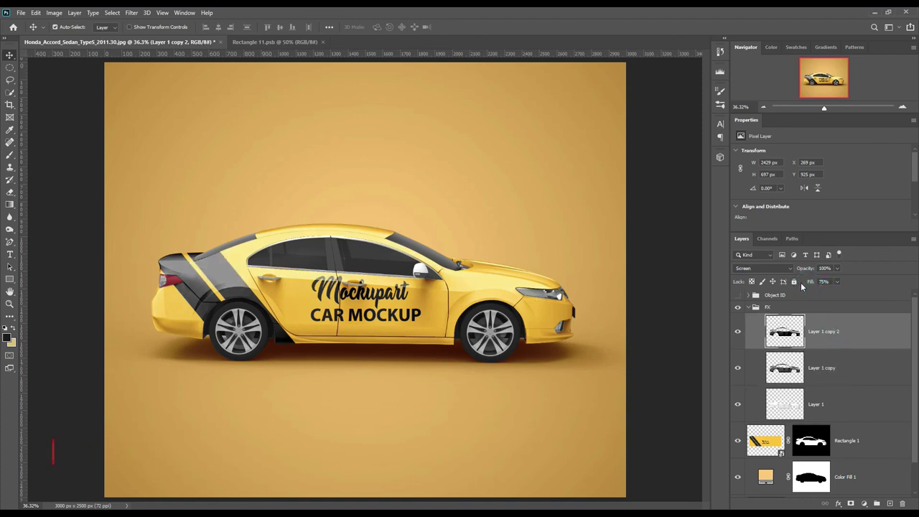
pyautogui.click(750, 307)
pyautogui.click(767, 367)
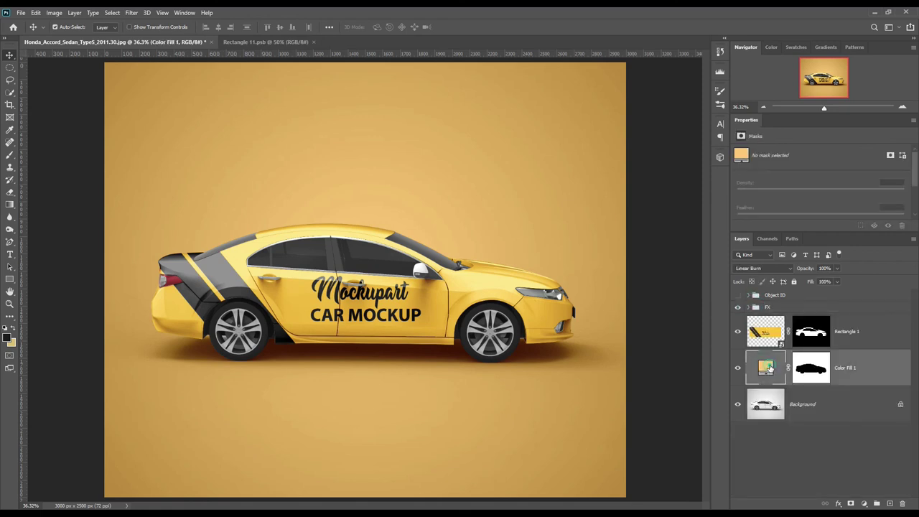
# - Recolour the Color Fill 1 backdrop with a lighter yellow sampled from the car's wrap
pyautogui.doubleClick(767, 367)
pyautogui.click(433, 321)
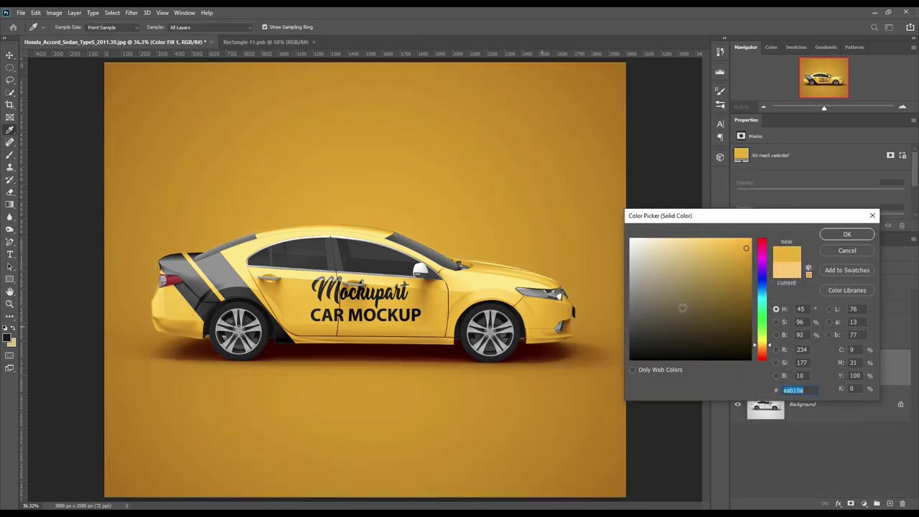
pyautogui.moveTo(742, 247); pyautogui.dragTo(707, 234)
pyautogui.click(846, 234)
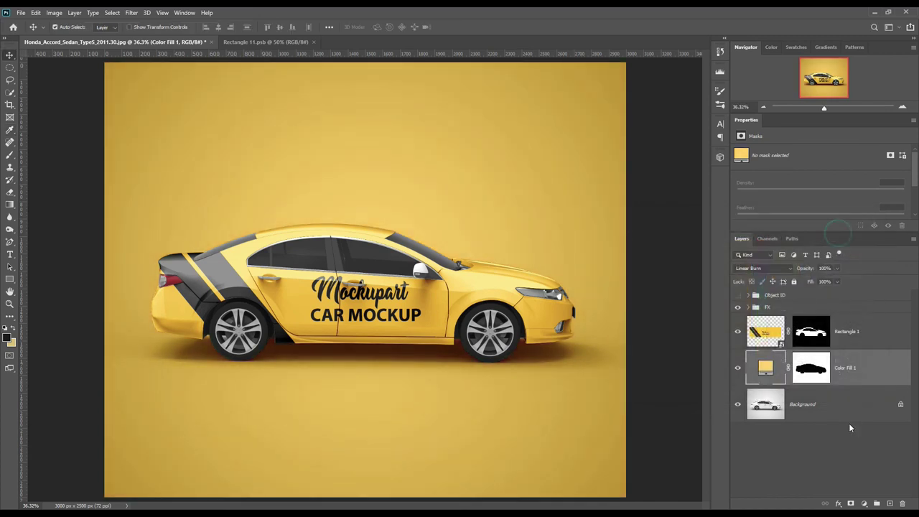
pyautogui.click(825, 459)
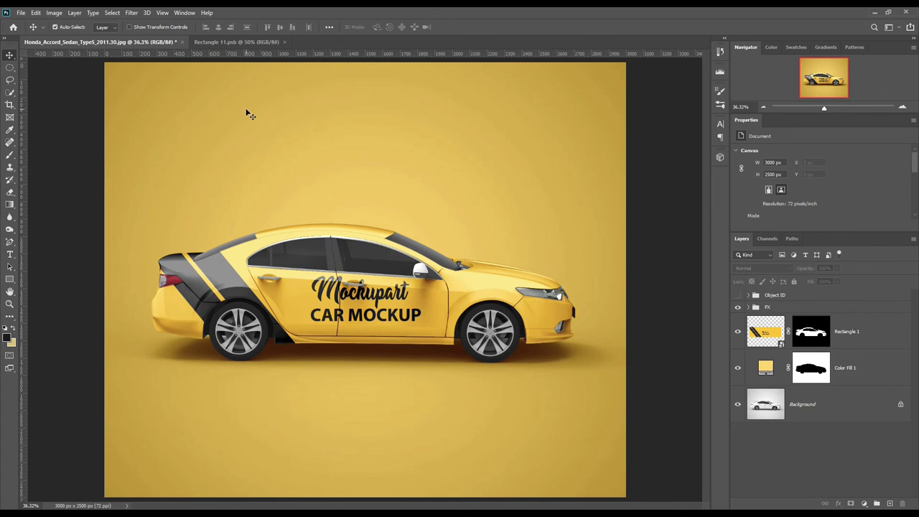